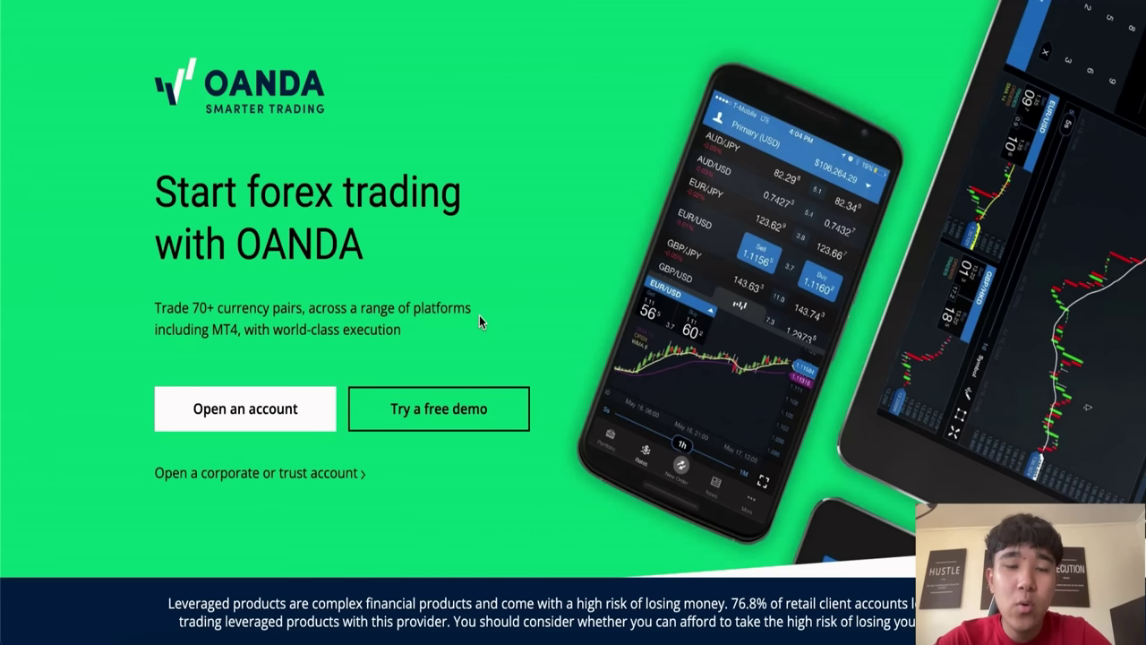
# Step: Sign up for a free OANDA demo, then launch OANDA web to reach the Hub Accounts list
pyautogui.click(460, 432)
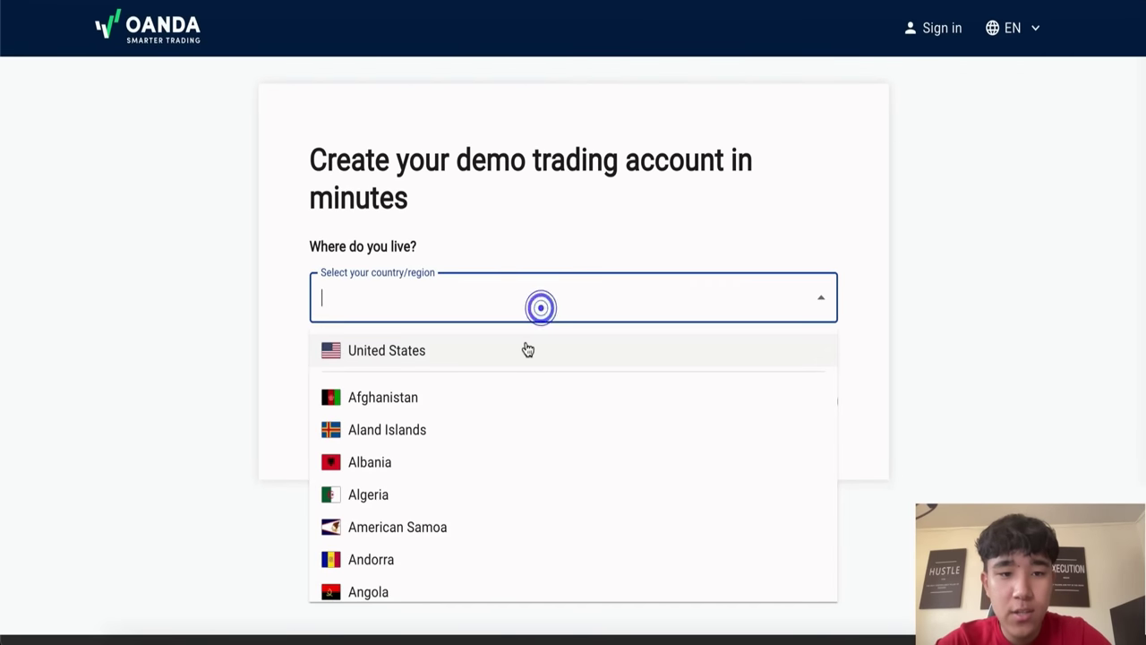
pyautogui.scroll(-2, 675, 454)
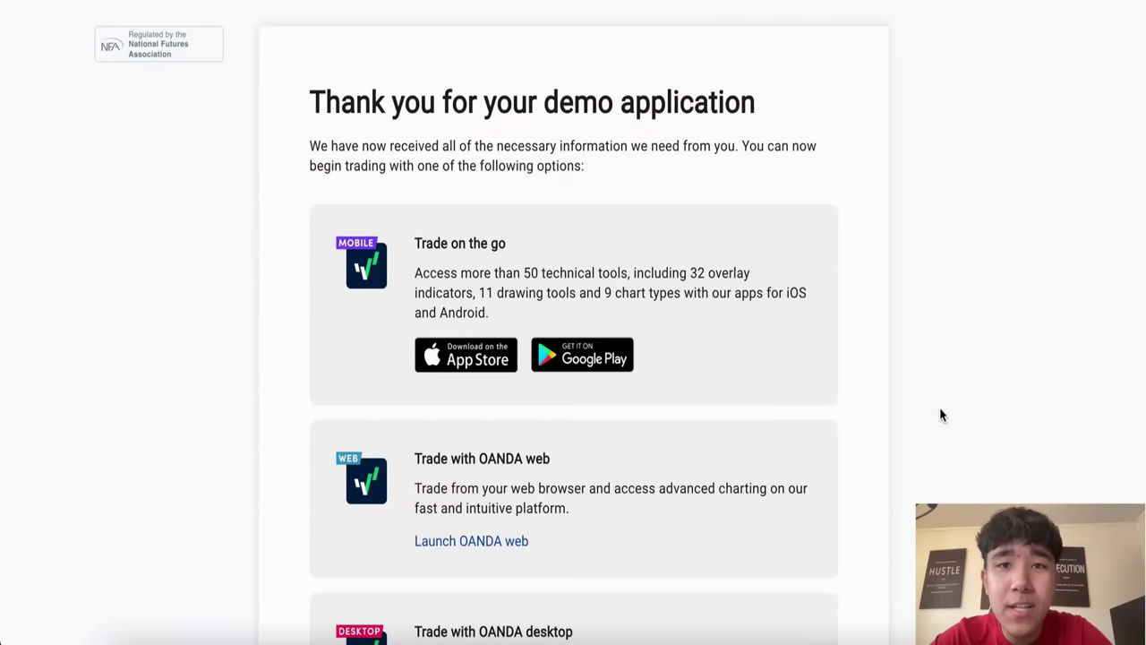
pyautogui.scroll(-5, 940, 415)
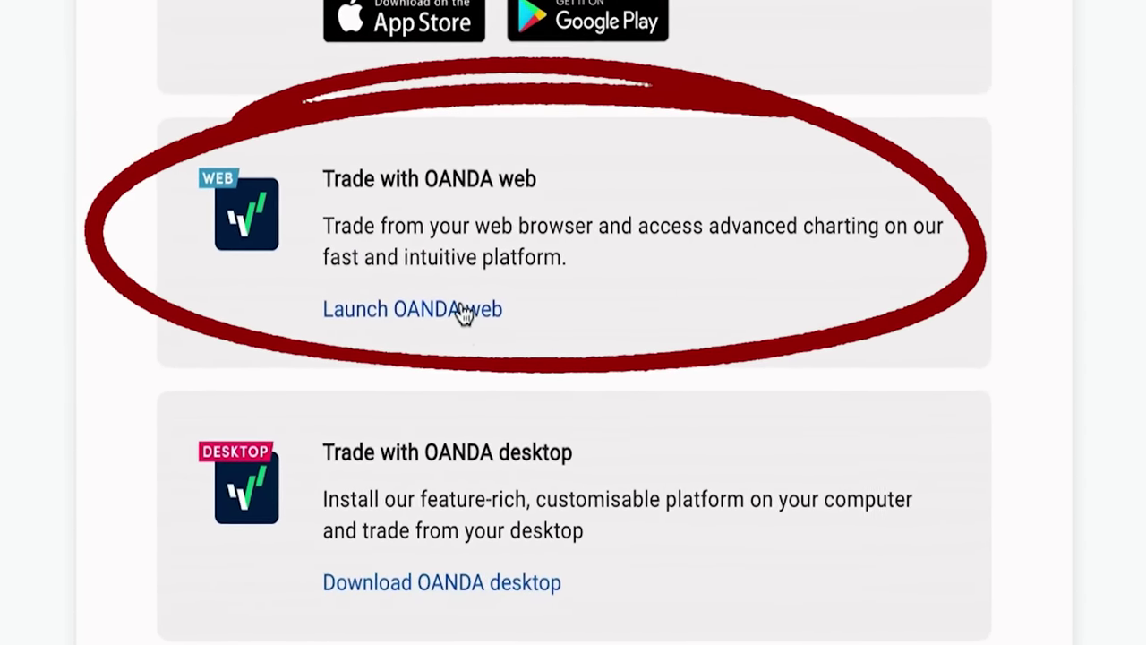
pyautogui.click(481, 272)
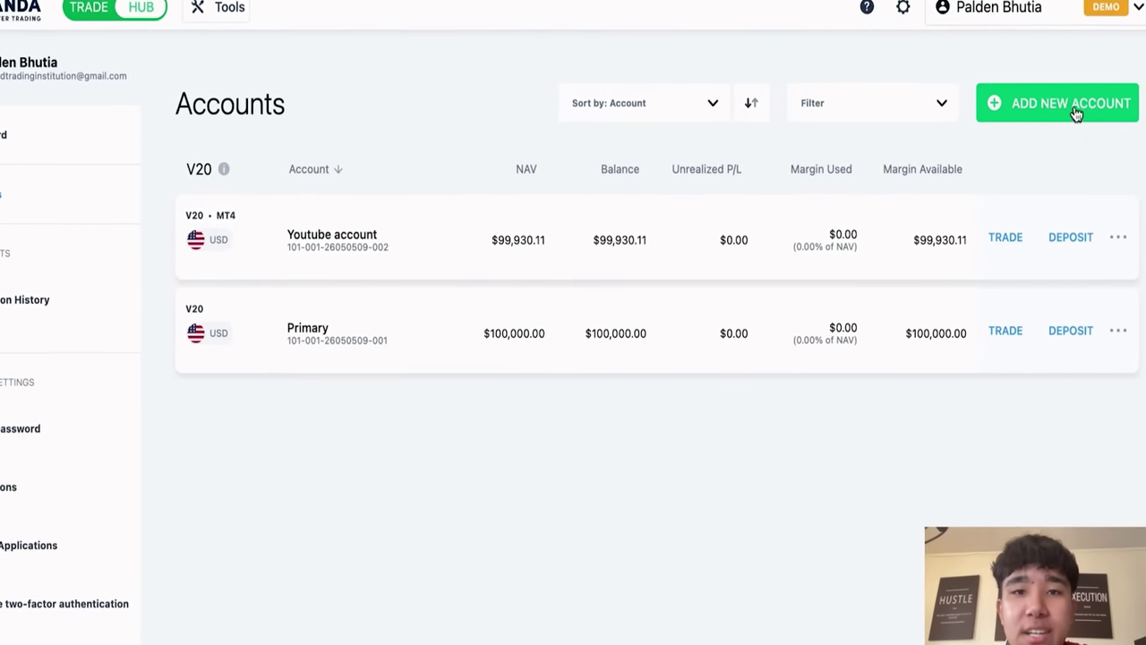
# Step: Start a new v20 MT4 account and name it 'Prop Firm Tradingview'
pyautogui.click(996, 123)
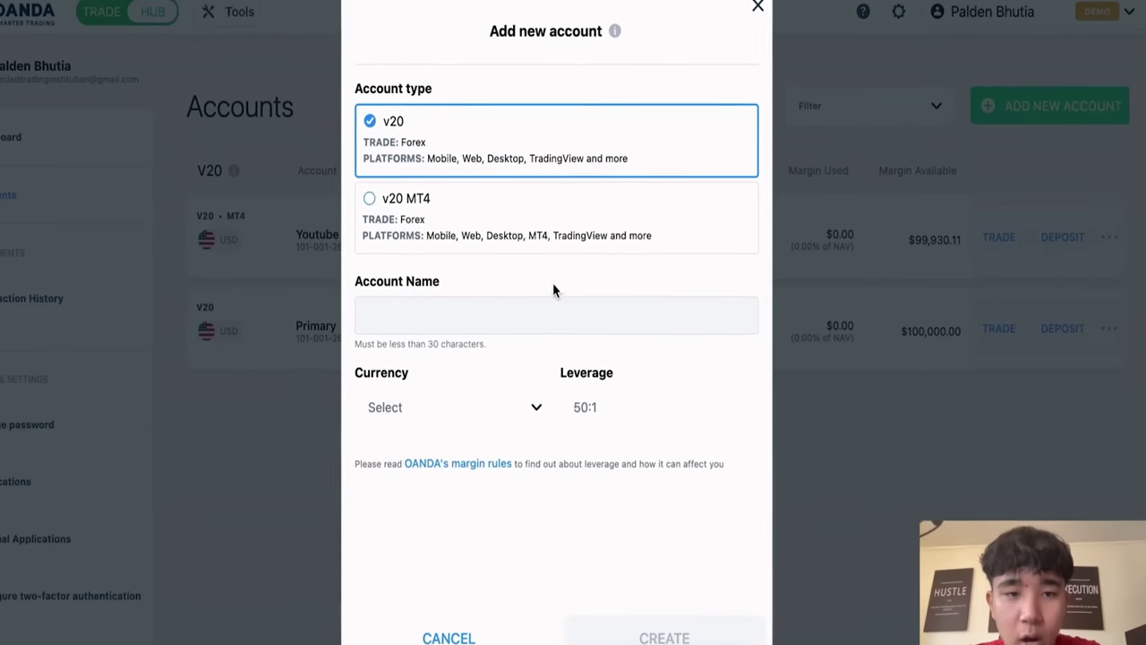
pyautogui.click(463, 209)
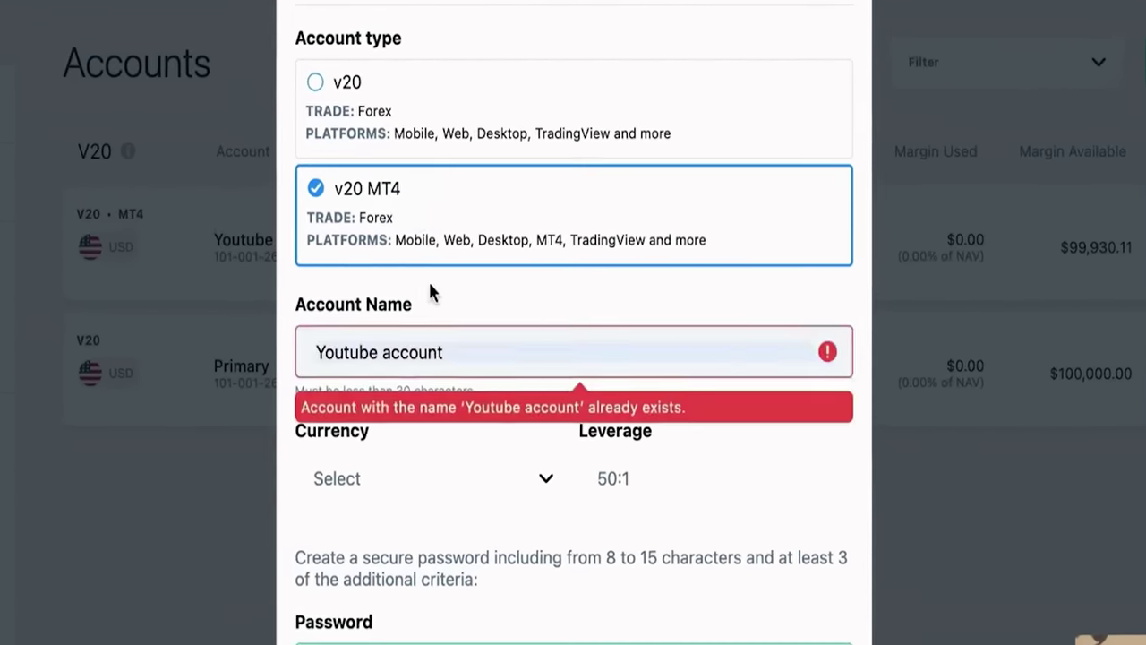
pyautogui.click(586, 314)
pyautogui.hotkey('ctrl', 'a')
pyautogui.press('BackSpace')
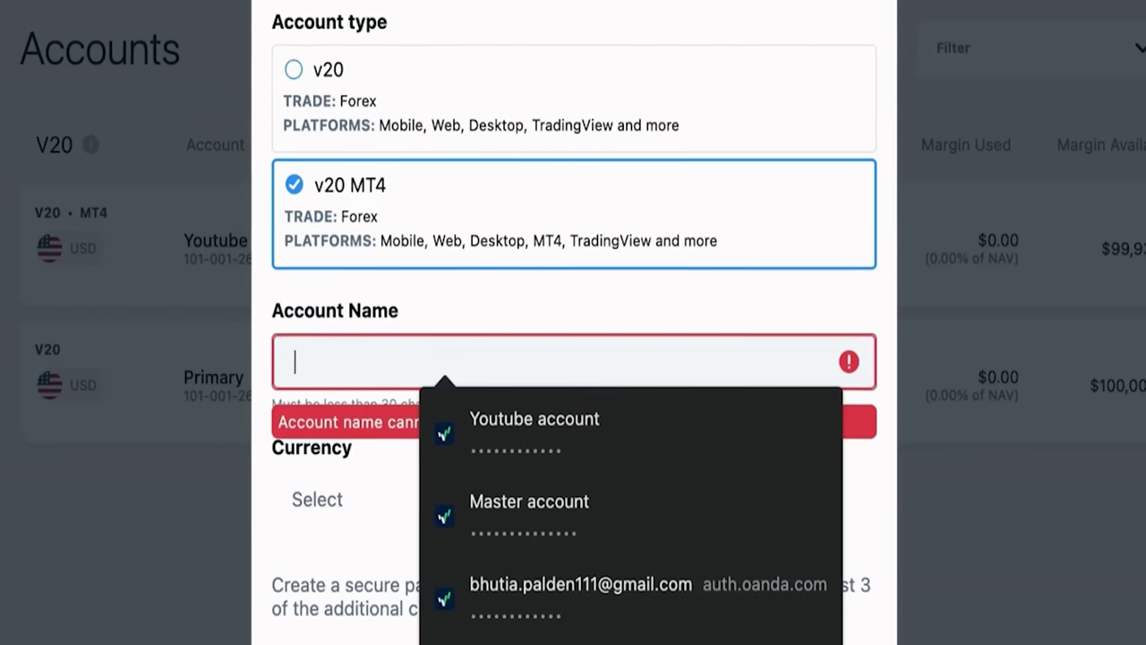
pyautogui.write('Prop Firm Tra')
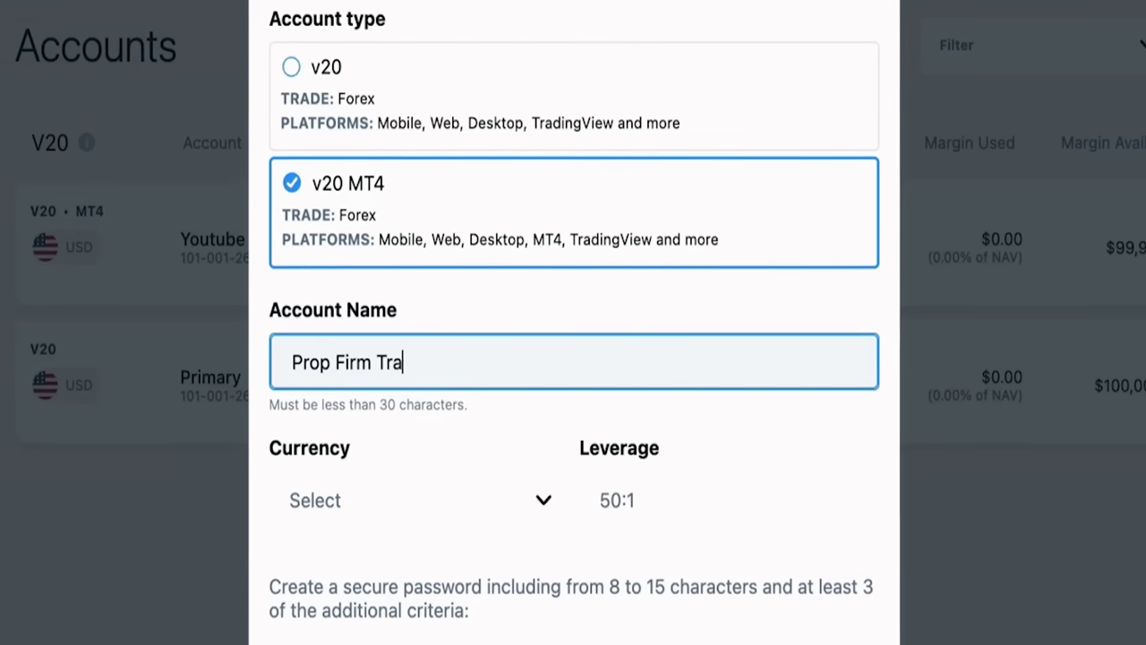
pyautogui.write('dingview')
pyautogui.click(481, 573)
# Step: Set the account currency to USD, fill in the account password, and create the account
pyautogui.click(518, 497)
pyautogui.scroll(-3, 484, 421)
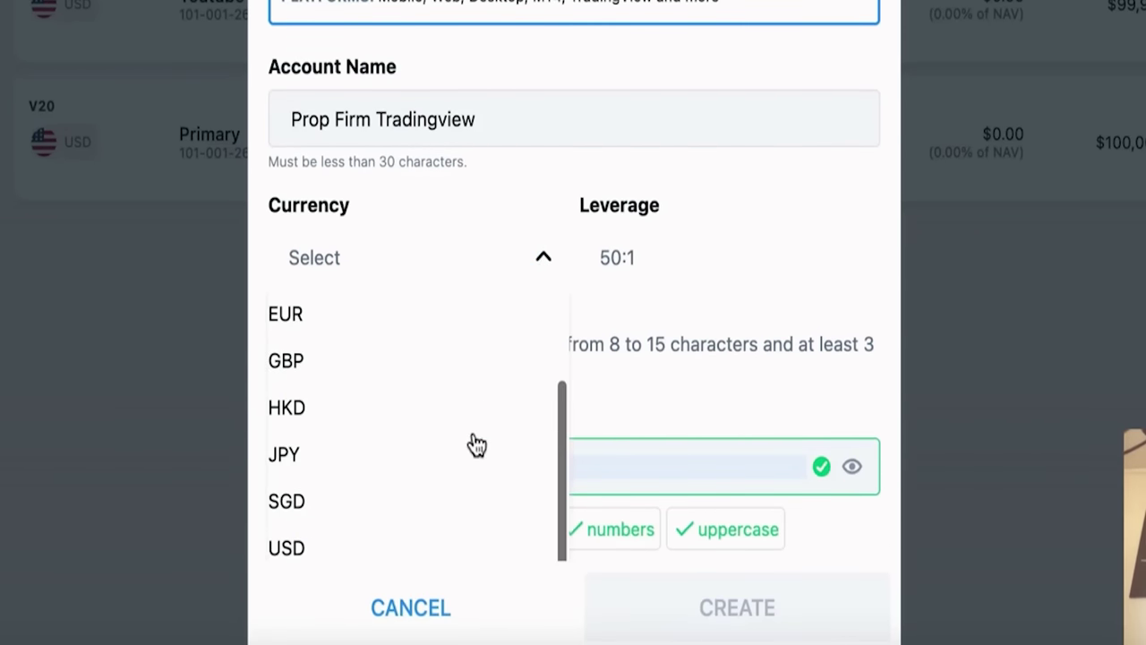
pyautogui.click(436, 548)
pyautogui.scroll(-4, 725, 272)
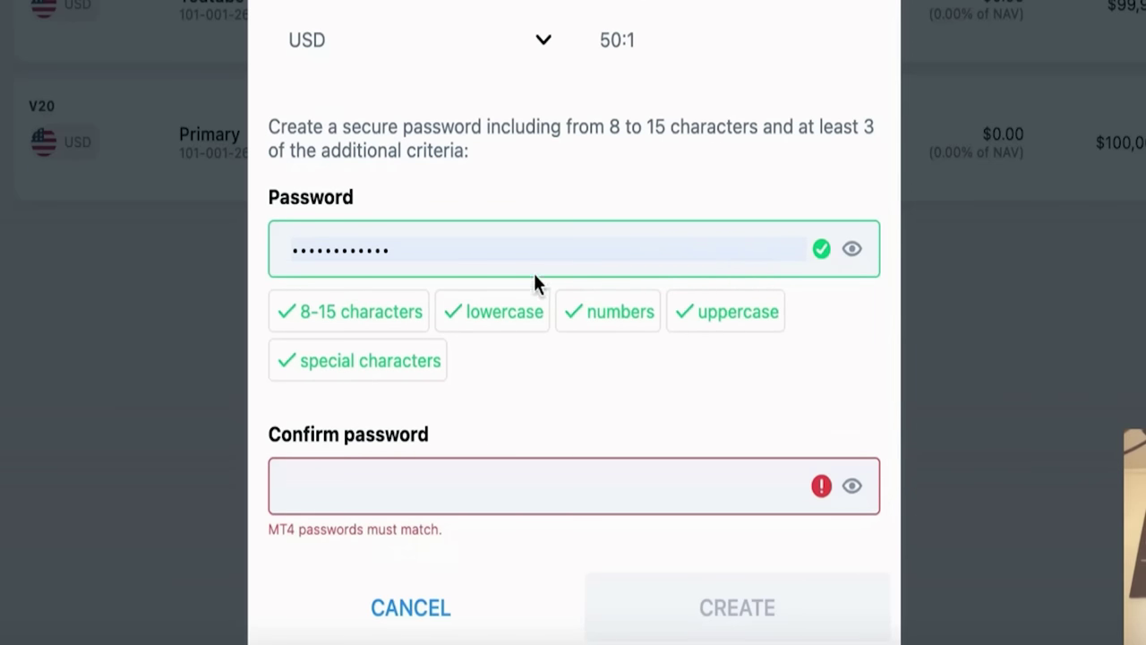
pyautogui.click(602, 255)
pyautogui.hotkey('ctrl', 'a')
pyautogui.press('BackSpace')
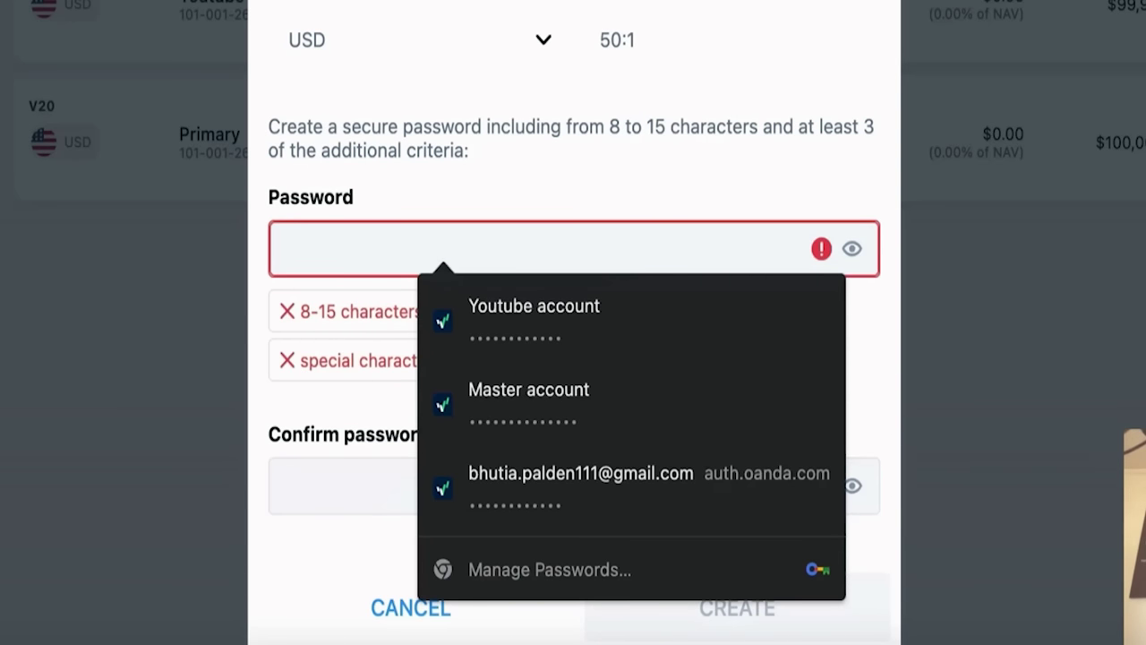
pyautogui.click(682, 381)
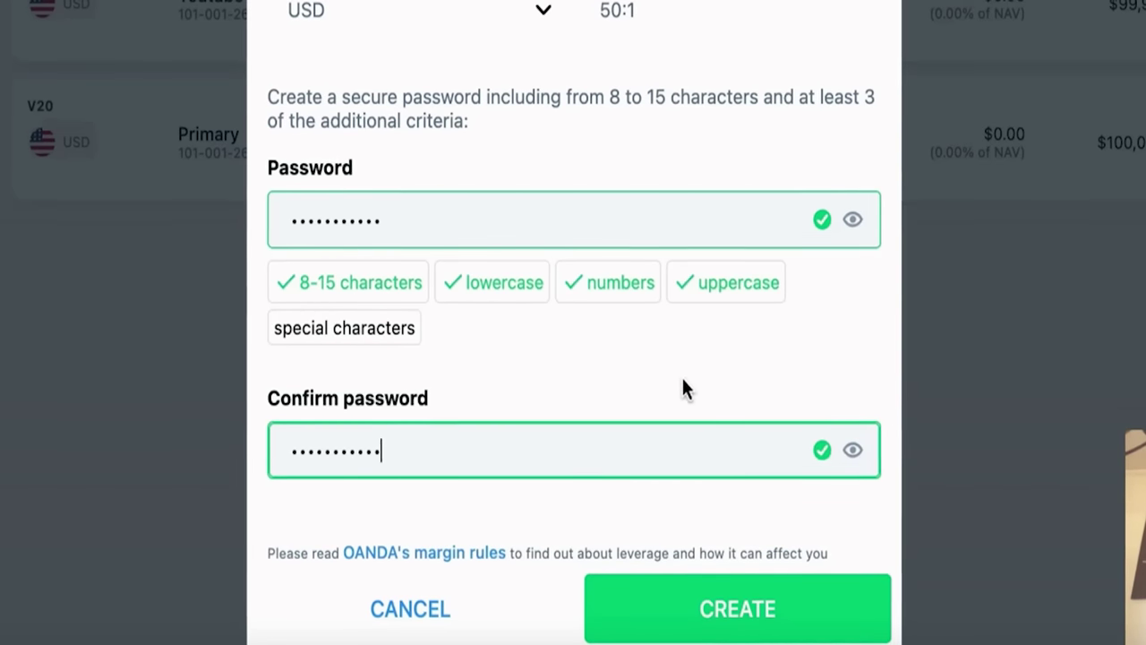
pyautogui.scroll(3, 683, 379)
pyautogui.scroll(-3, 690, 448)
pyautogui.click(704, 616)
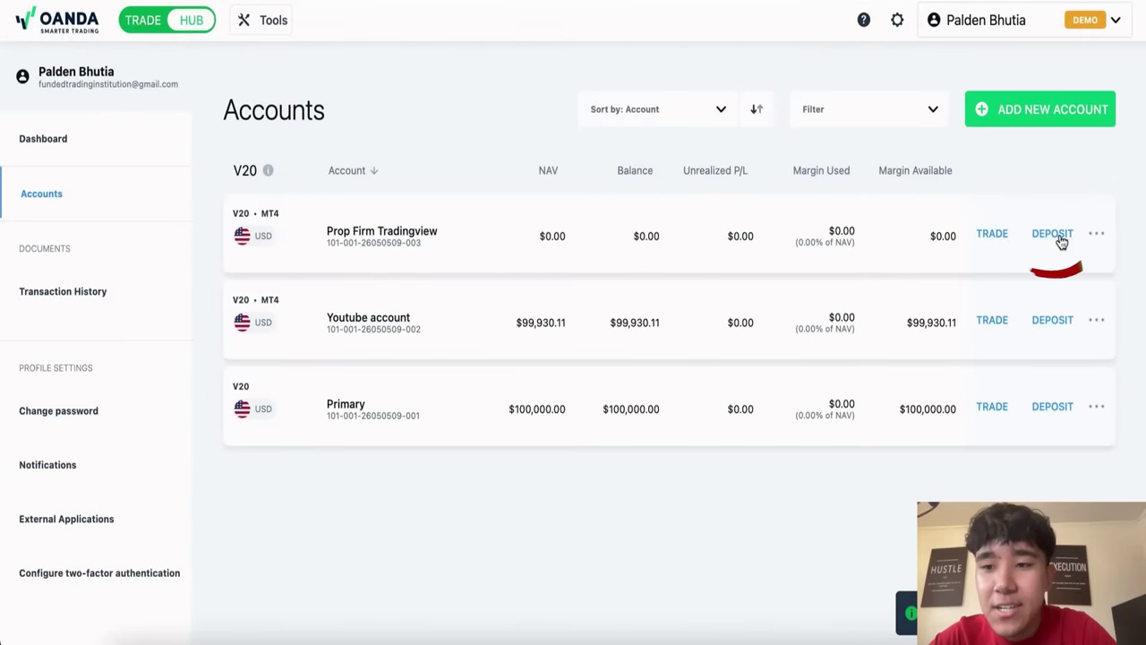
# Step: Deposit and confirm $100,000 of virtual funds into the Prop Firm Tradingview account
pyautogui.click(1054, 235)
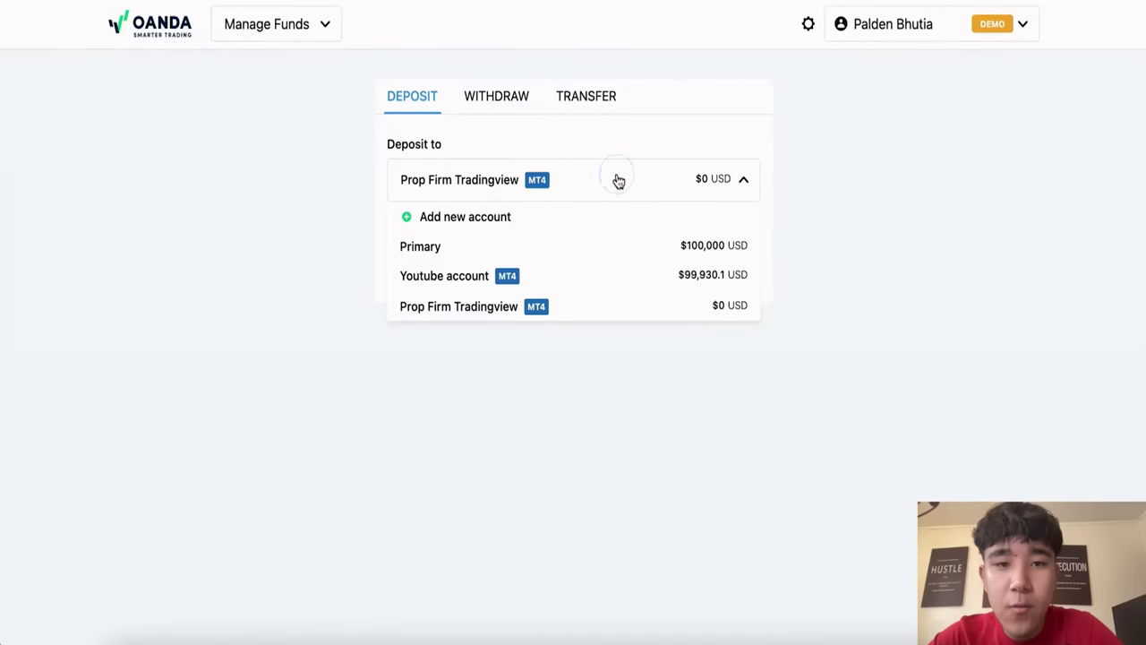
pyautogui.click(580, 260)
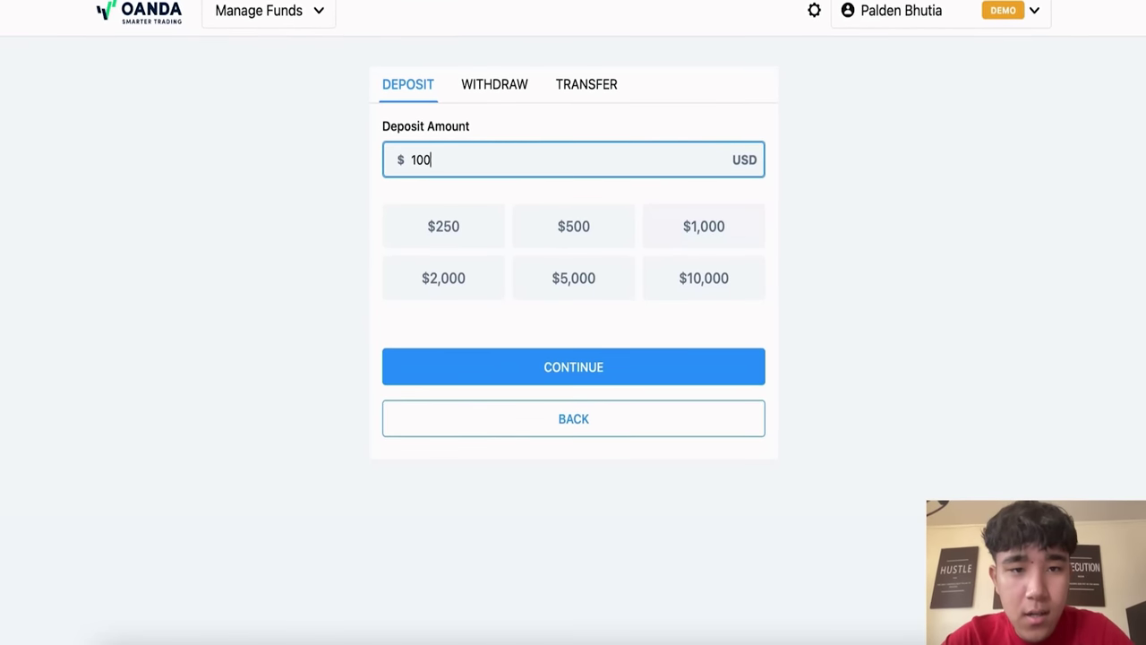
pyautogui.click(574, 358)
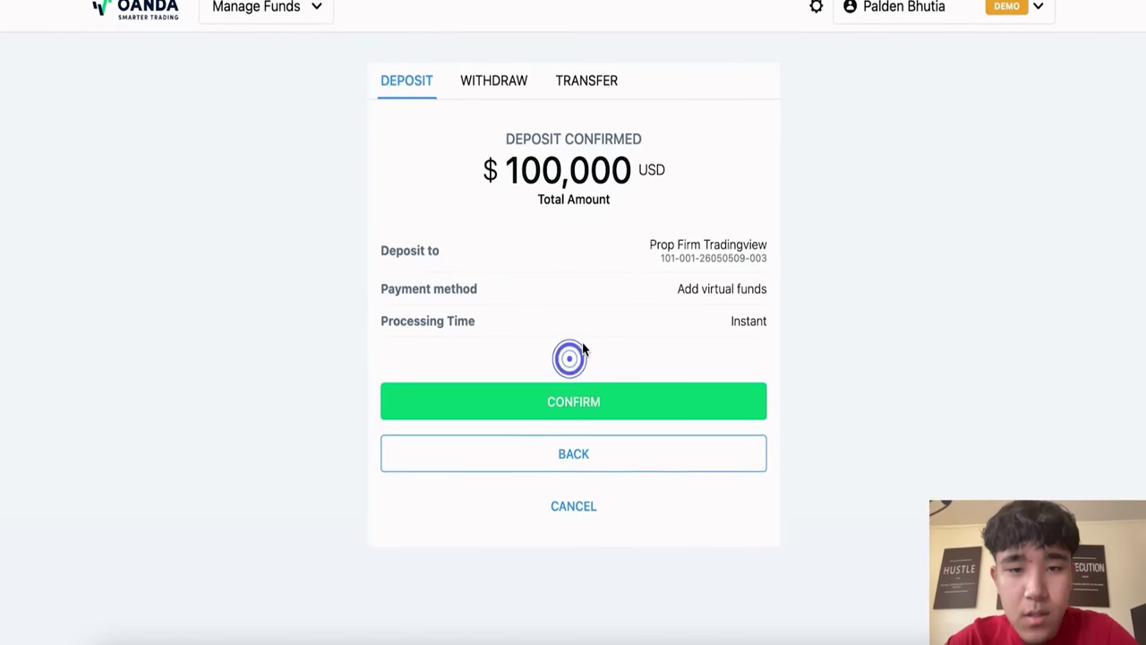
pyautogui.click(615, 417)
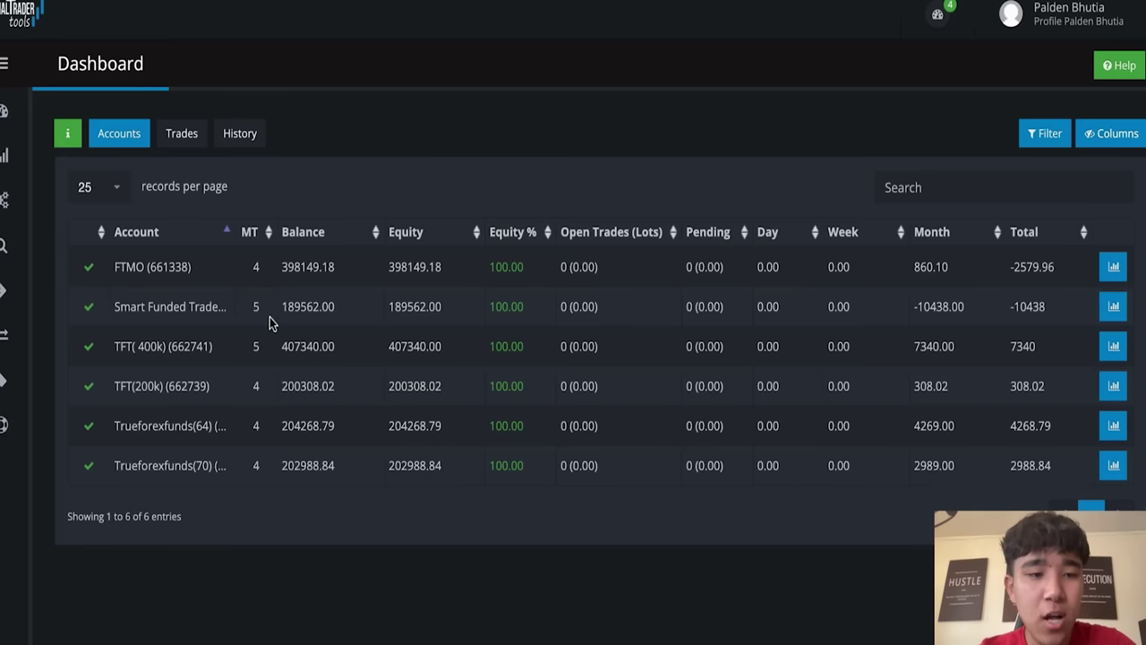
# Step: Begin adding an MT4 account named 'Master Oanda Account' on the Social Trader Tools Accounts page
pyautogui.click(3, 156)
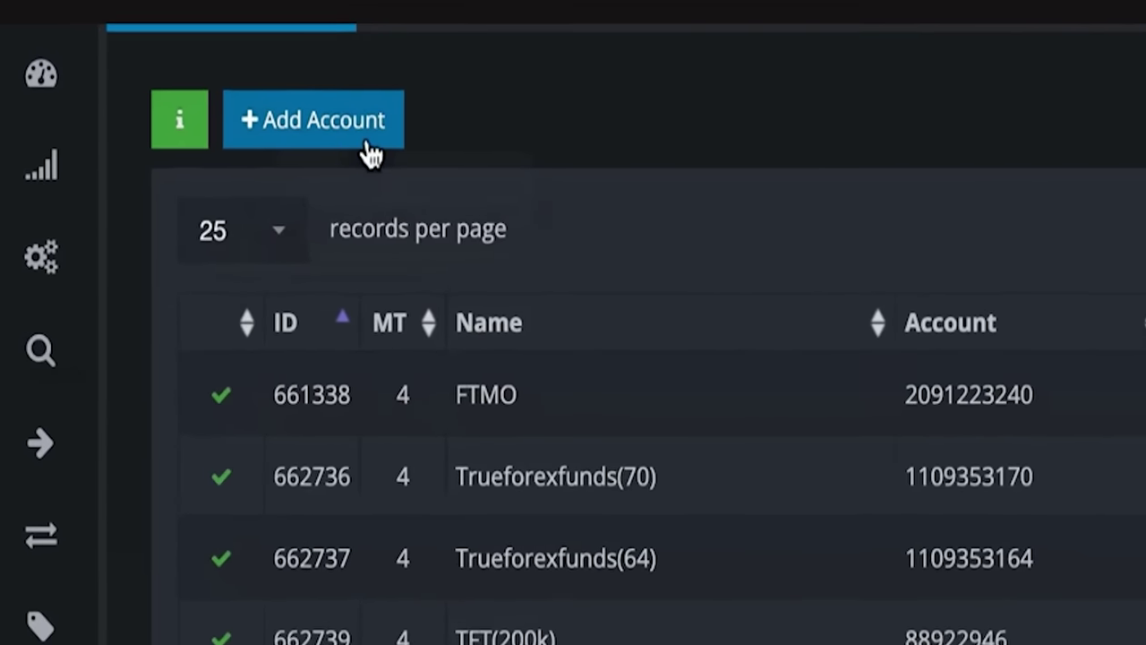
pyautogui.click(156, 132)
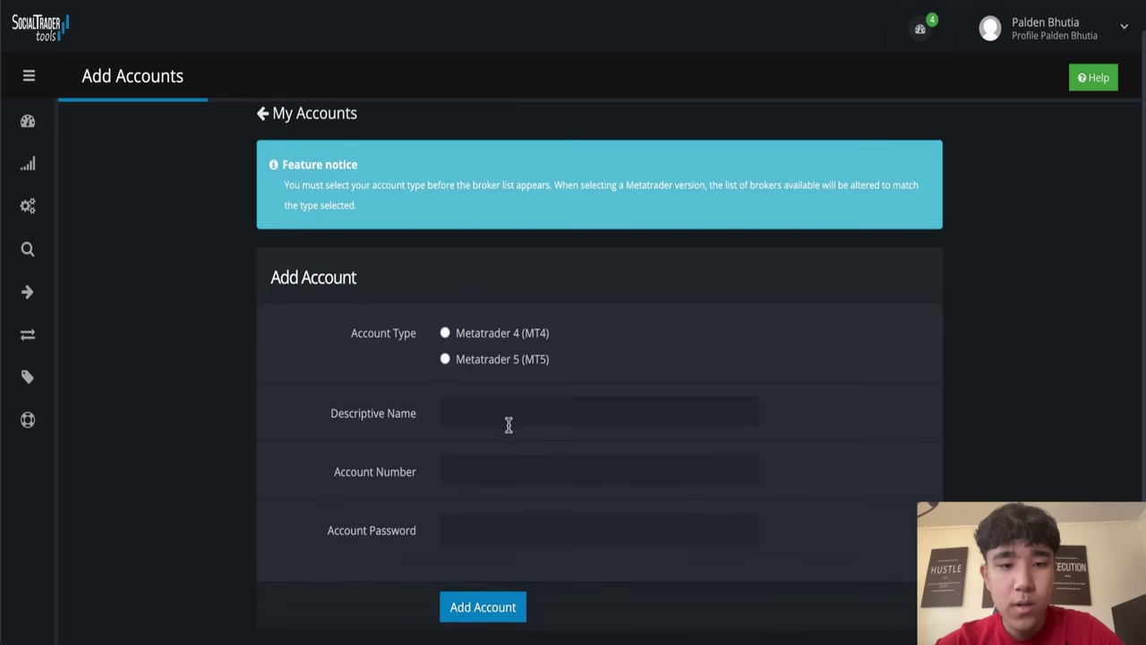
pyautogui.write('Master O')
pyautogui.write('anda ac')
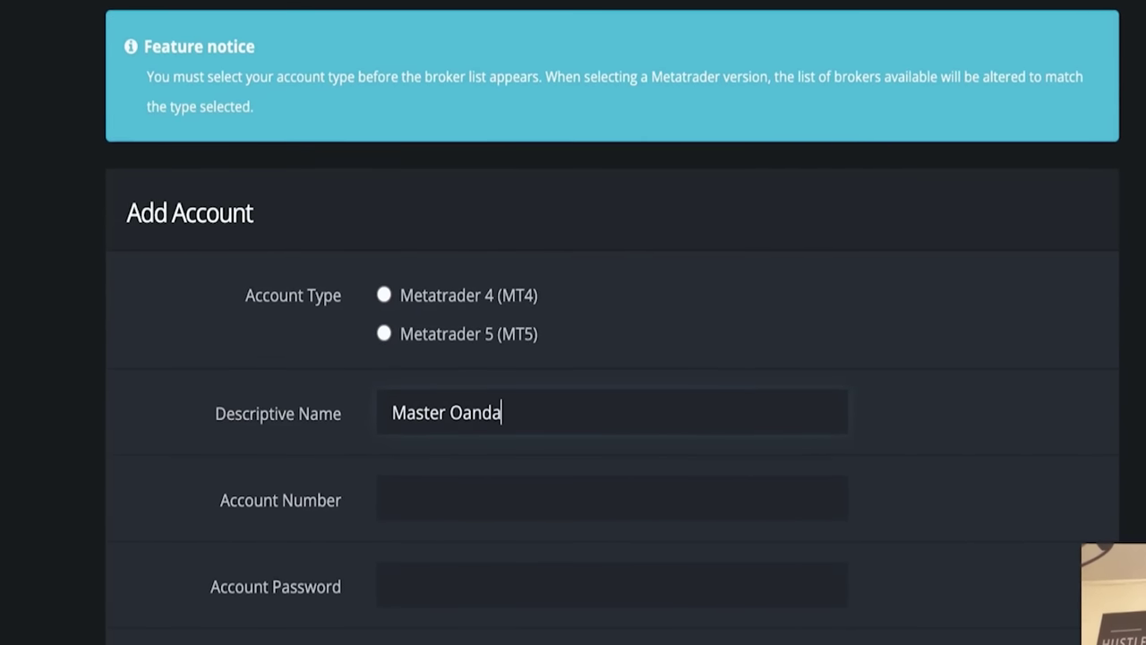
pyautogui.press('BackSpace')
pyautogui.press('BackSpace')
pyautogui.write('Account')
pyautogui.click(448, 499)
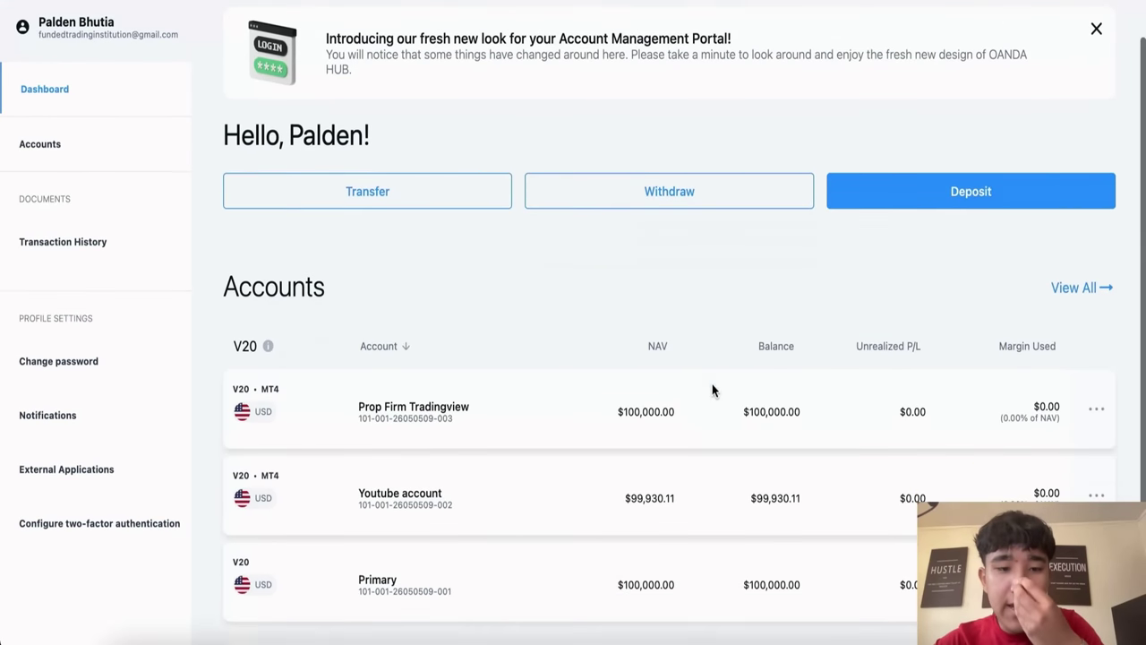
pyautogui.scroll(-1, 713, 385)
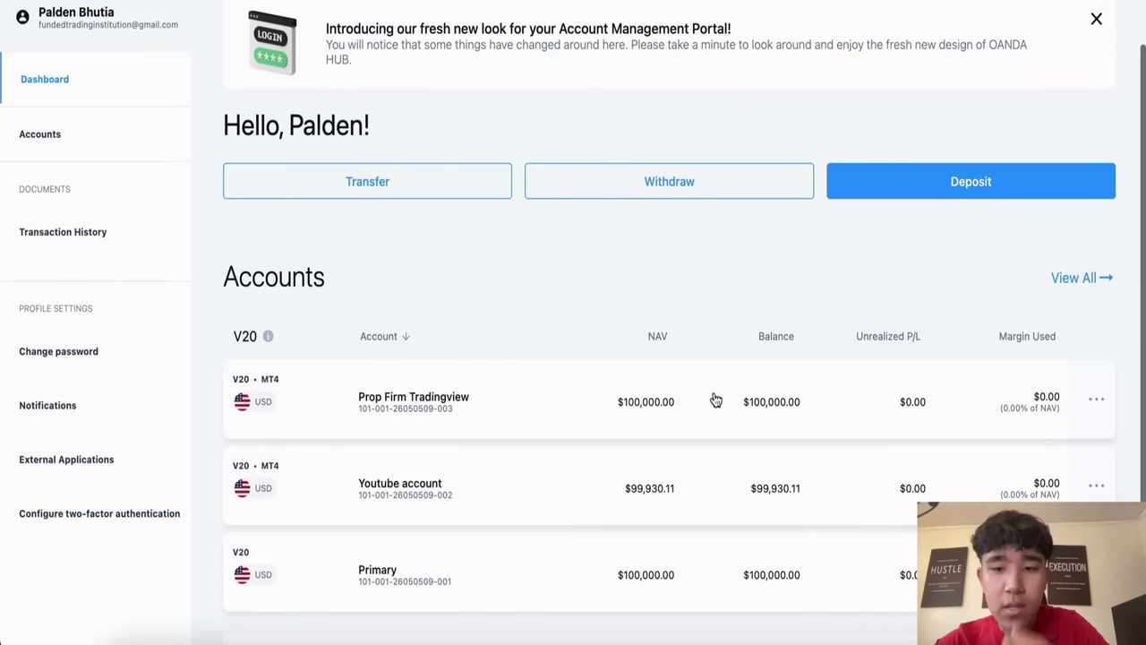
# Step: Open Prop Firm Tradingview's details in OANDA Hub and select its v20 MT4 login number
pyautogui.scroll(2, 716, 399)
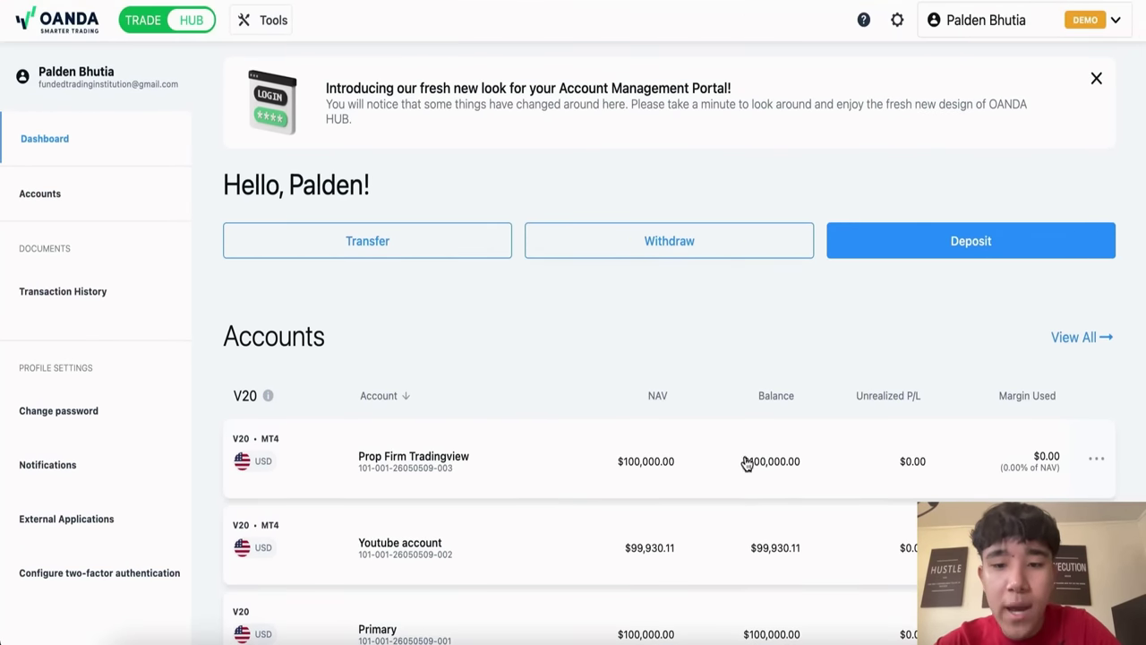
pyautogui.click(746, 462)
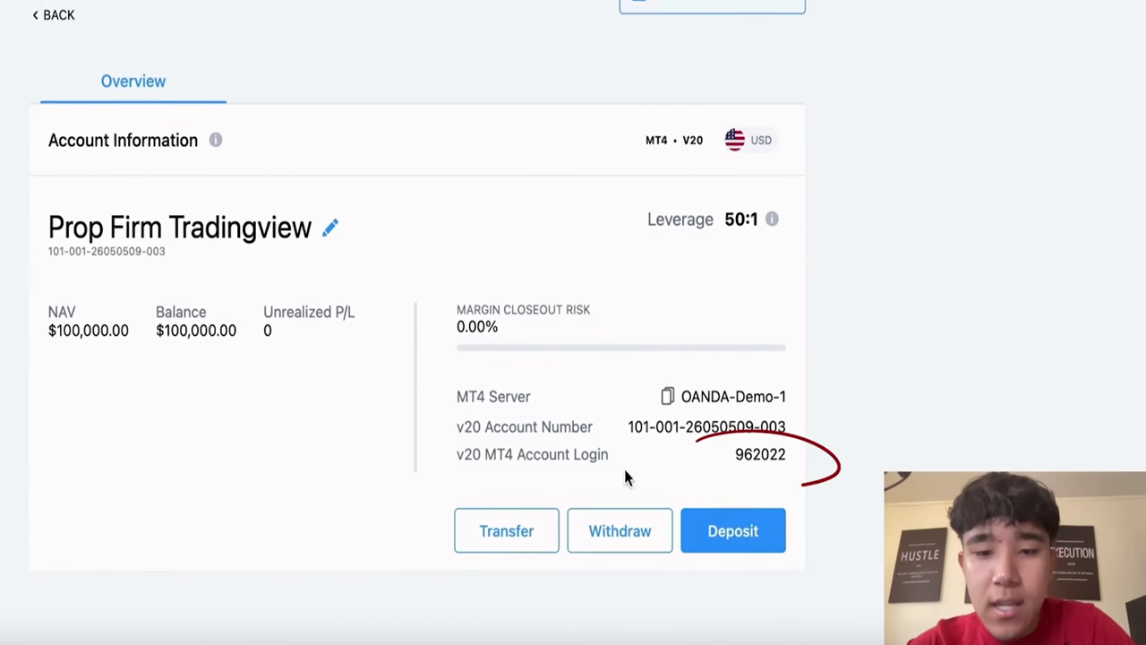
pyautogui.moveTo(786, 484); pyautogui.dragTo(812, 488)
pyautogui.moveTo(660, 403); pyautogui.dragTo(695, 401)
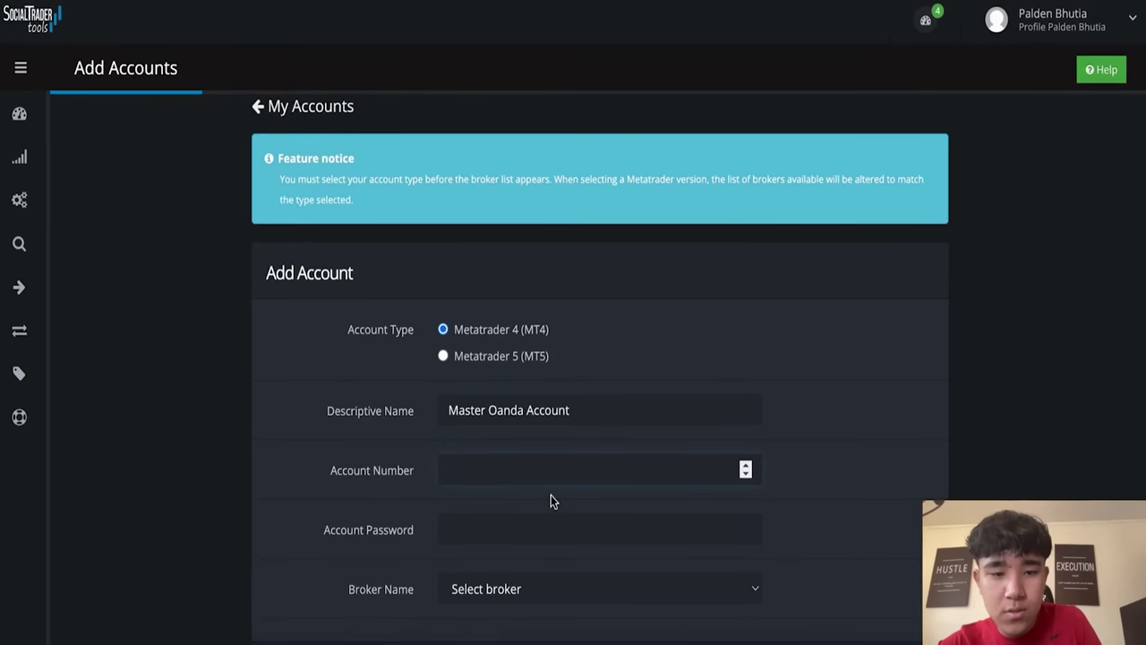
# Step: Paste the MT4 login as the account number and choose Oanda as the broker to add it
pyautogui.write('oanda')
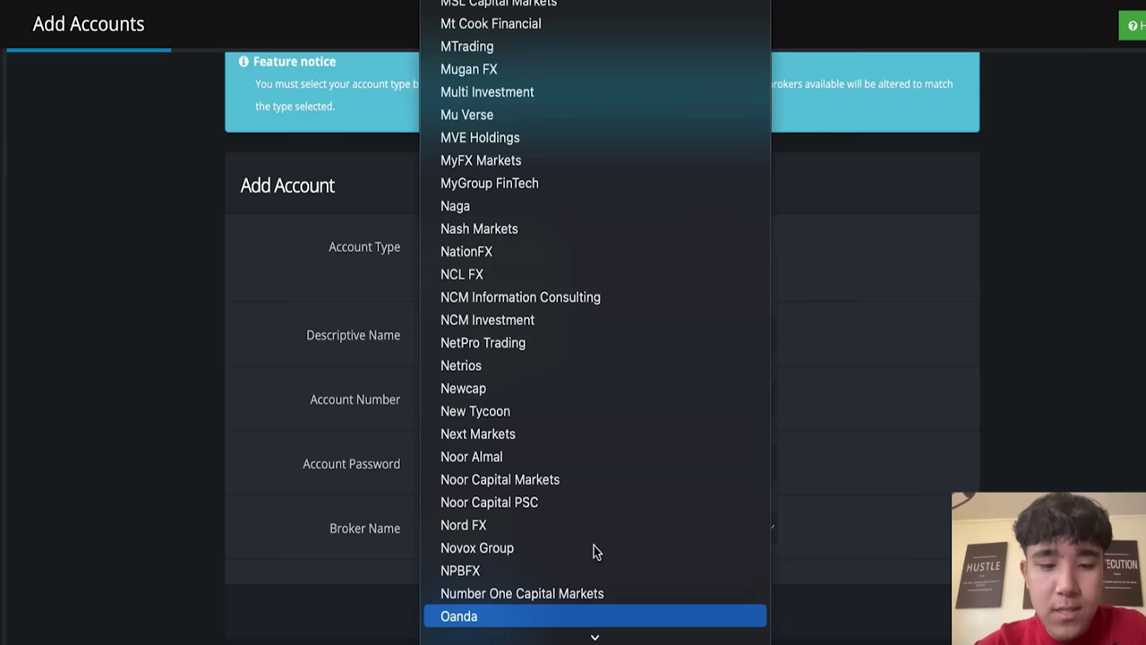
pyautogui.click(591, 615)
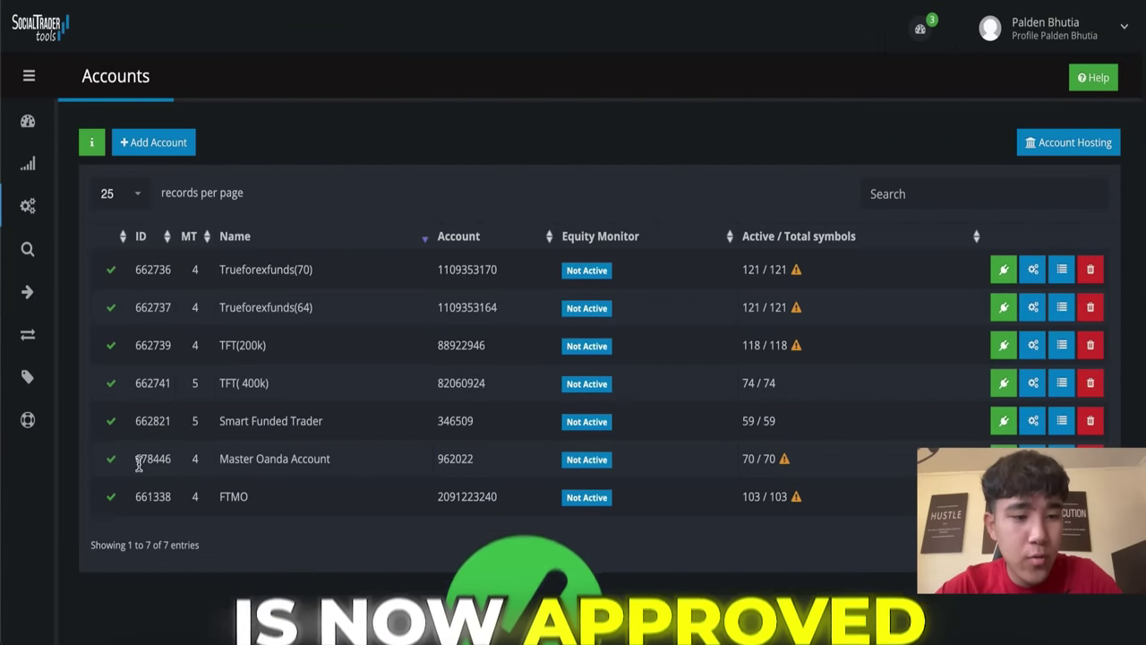
pyautogui.click(38, 210)
# Step: Create a copier from Master Oanda Account to Smart Funded Trader (49) using Lot multiplier
pyautogui.click(89, 279)
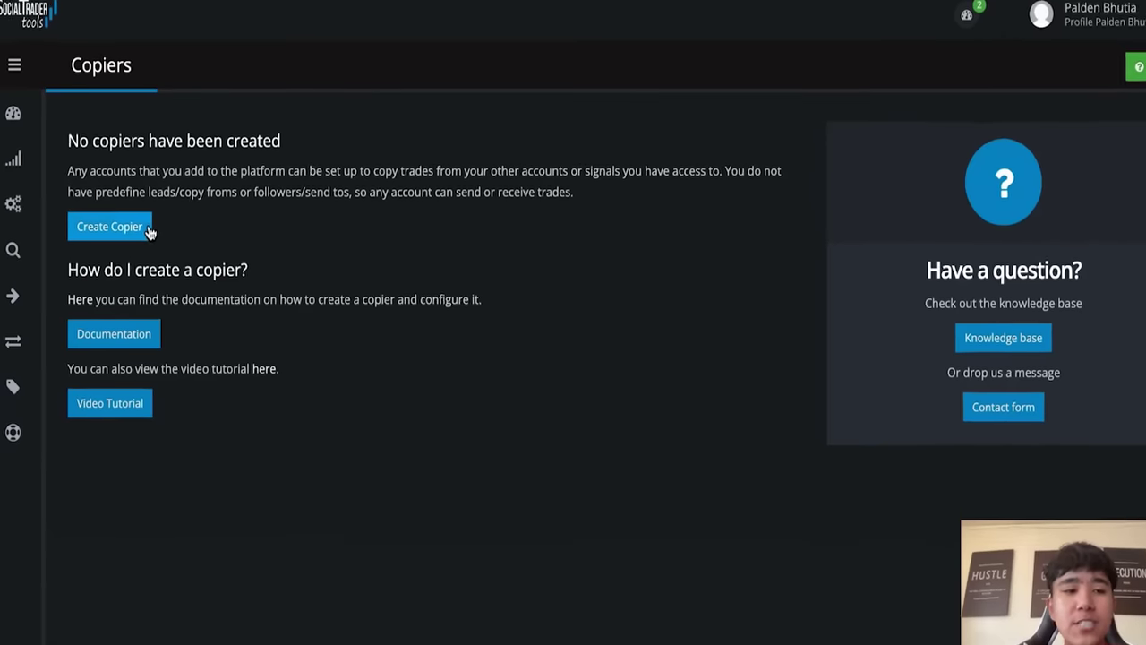
pyautogui.click(143, 228)
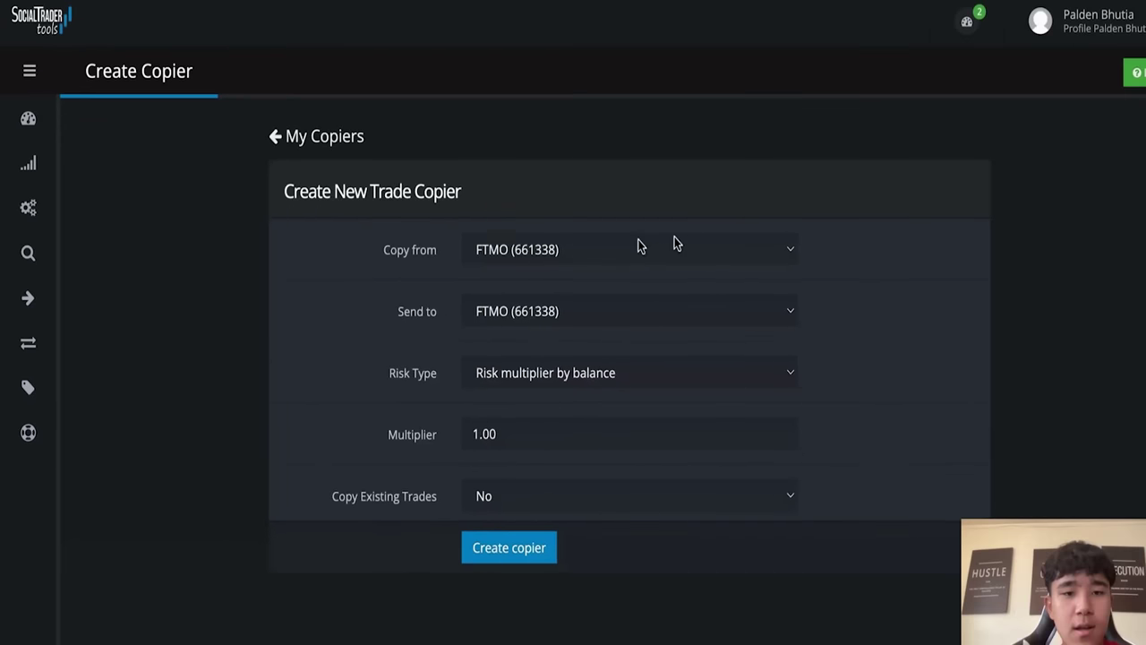
pyautogui.click(590, 242)
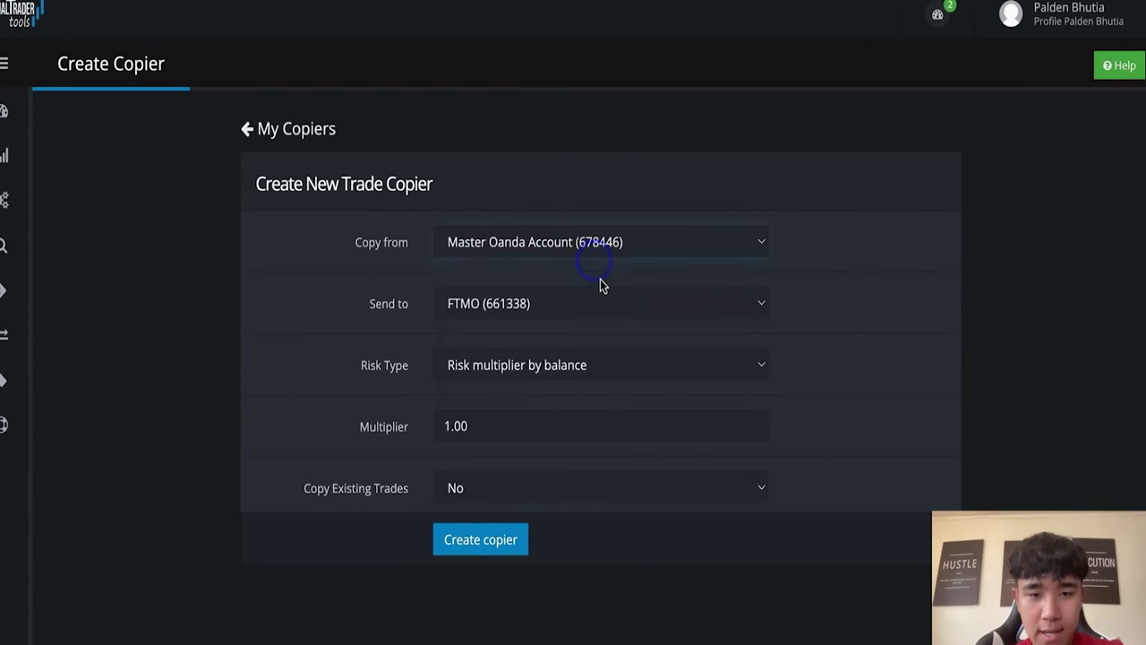
pyautogui.click(604, 302)
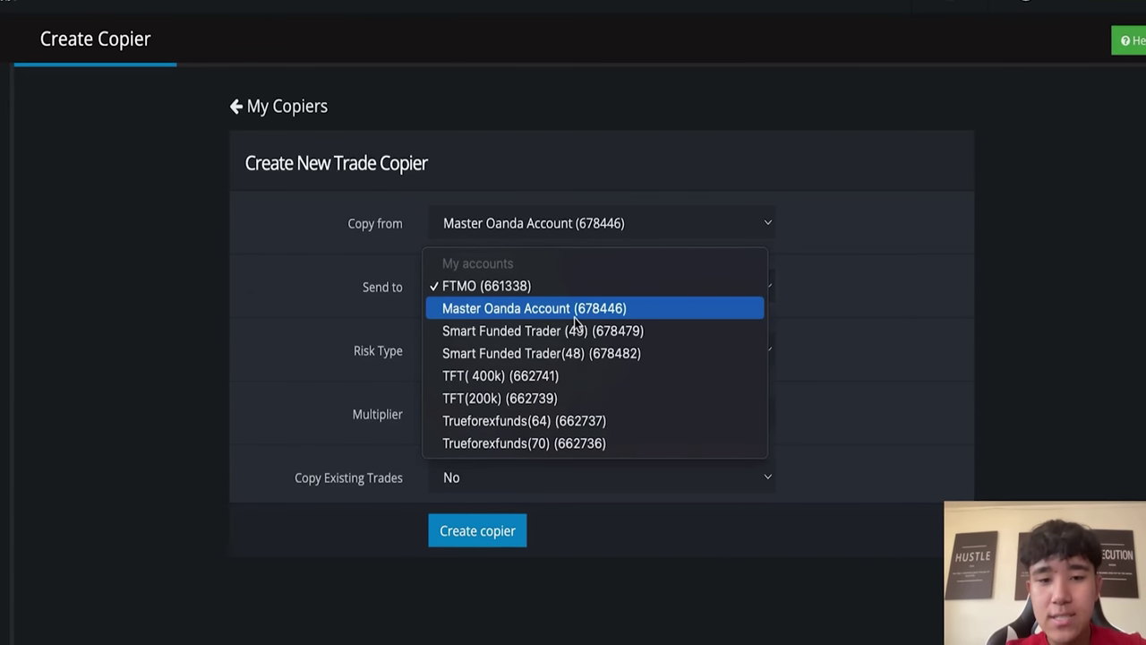
pyautogui.click(581, 332)
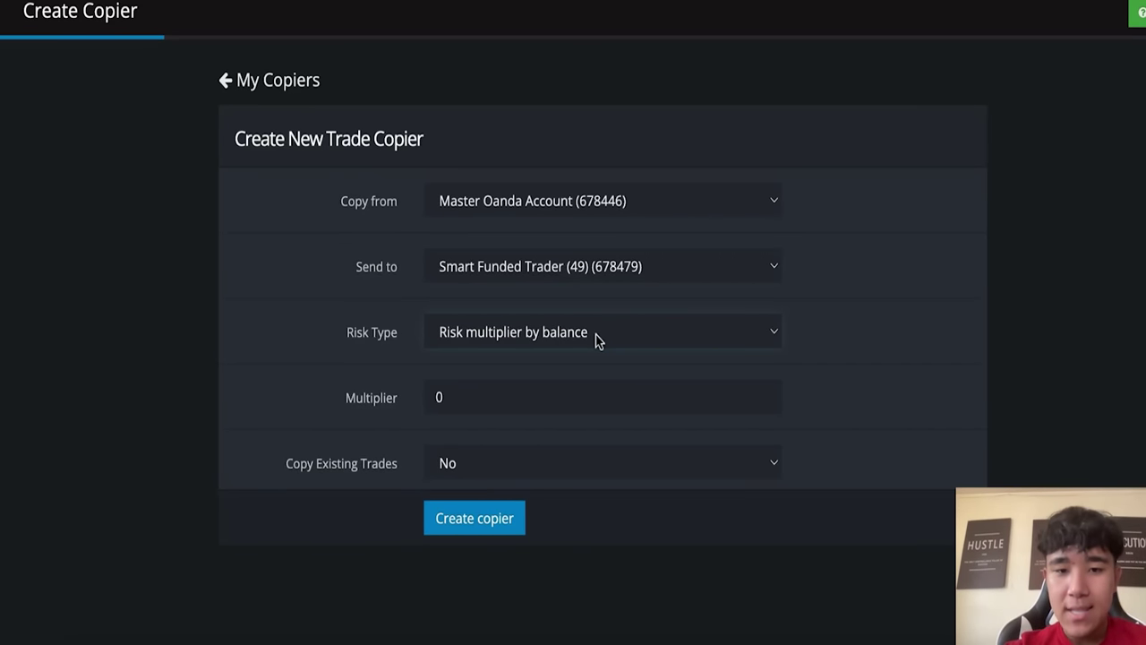
pyautogui.click(601, 203)
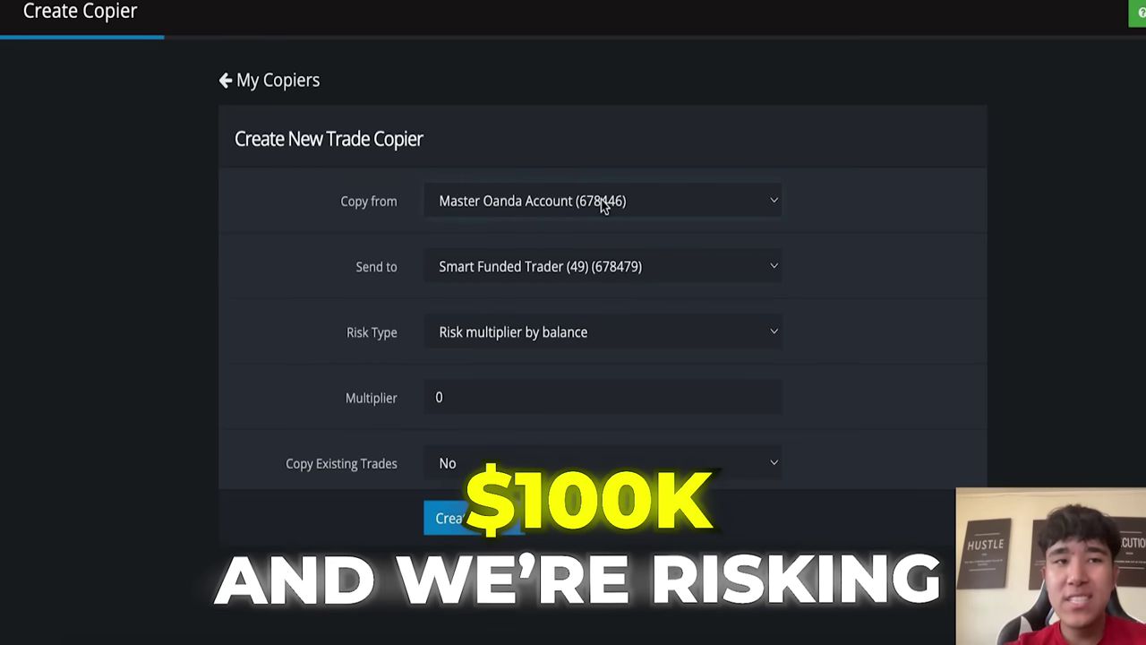
pyautogui.click(603, 204)
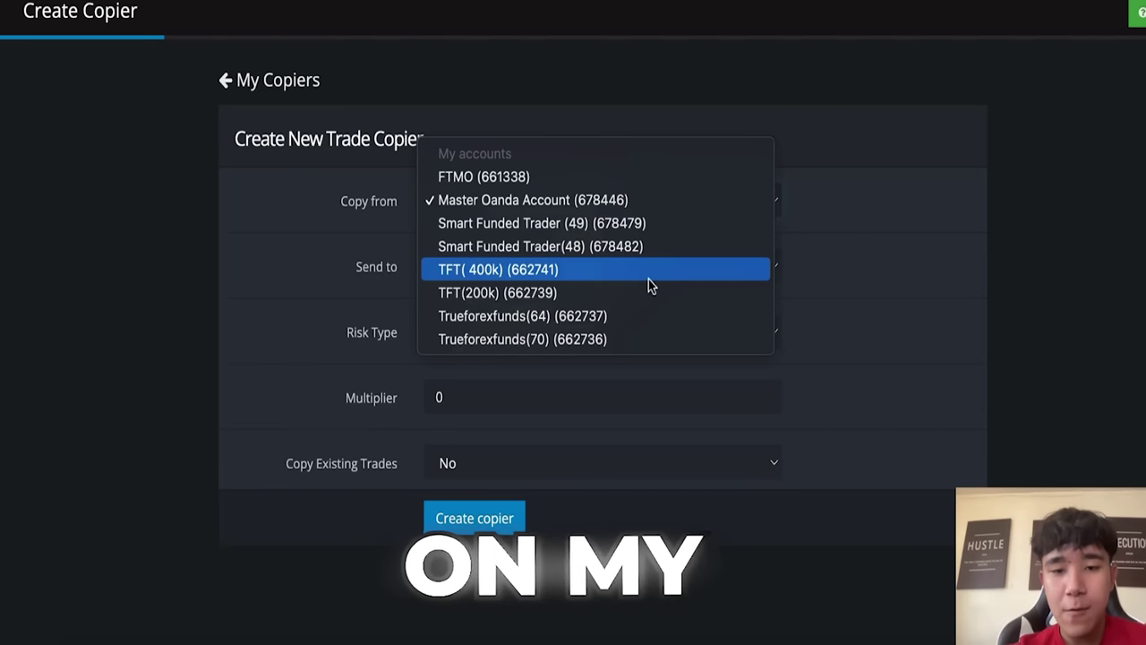
pyautogui.click(710, 206)
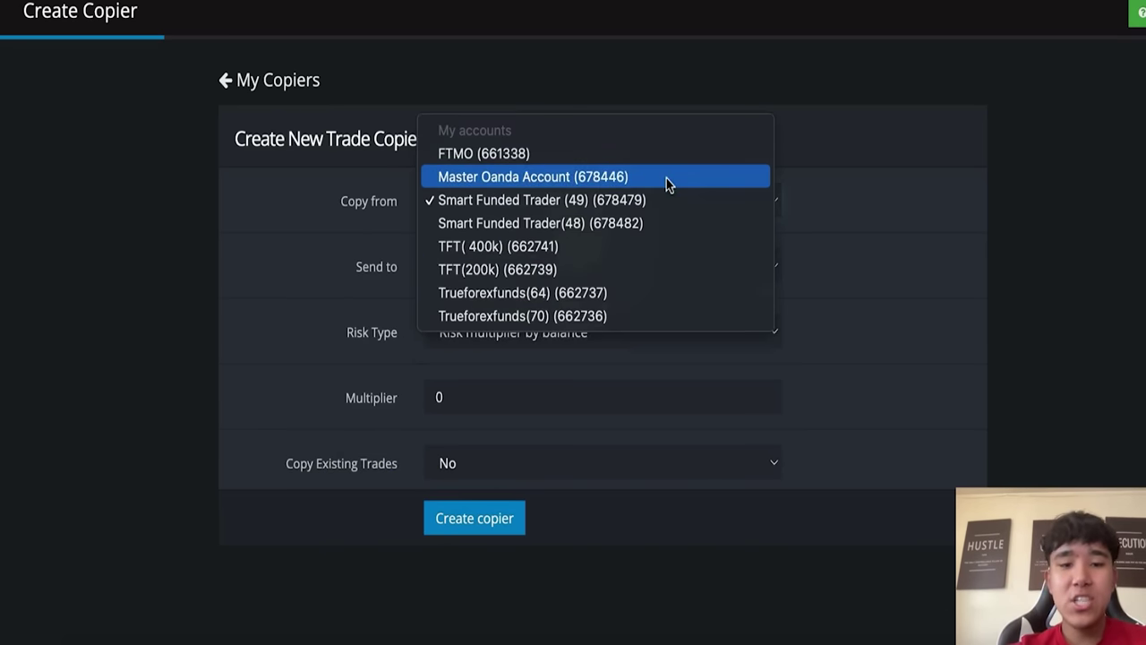
pyautogui.click(666, 180)
pyautogui.click(550, 349)
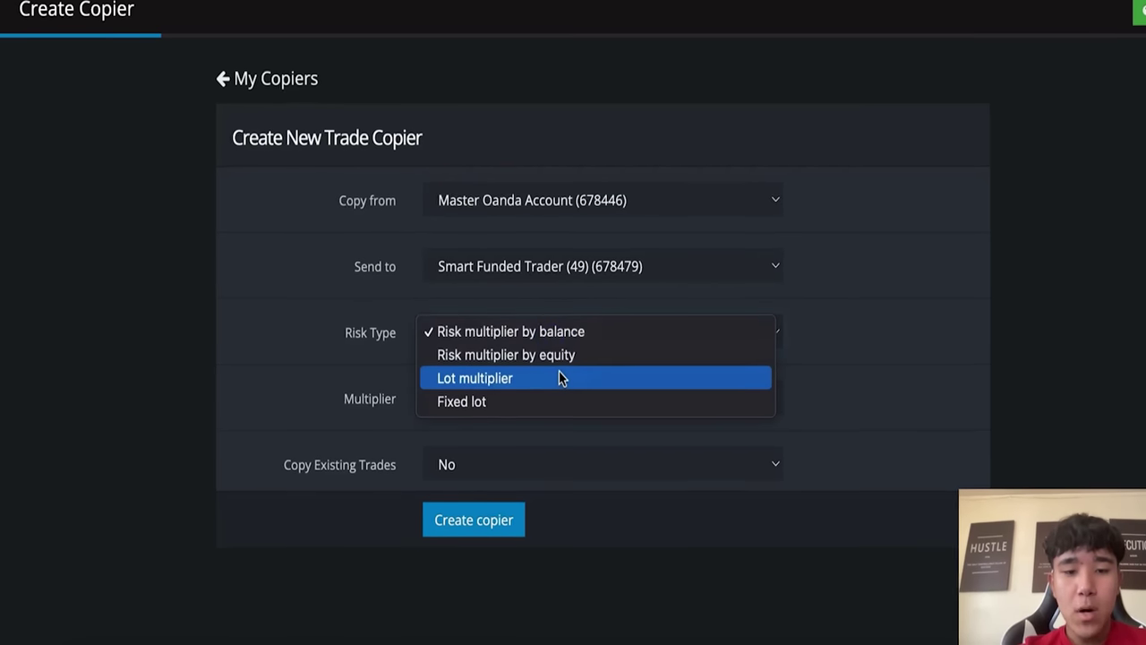
pyautogui.click(560, 374)
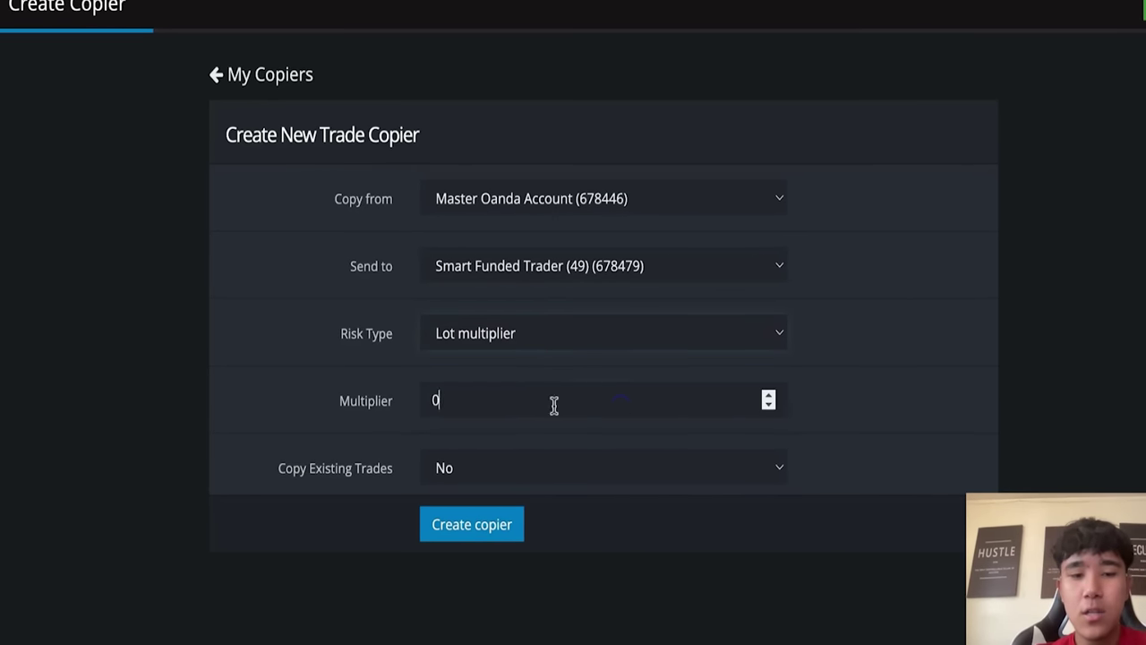
pyautogui.press('Return')
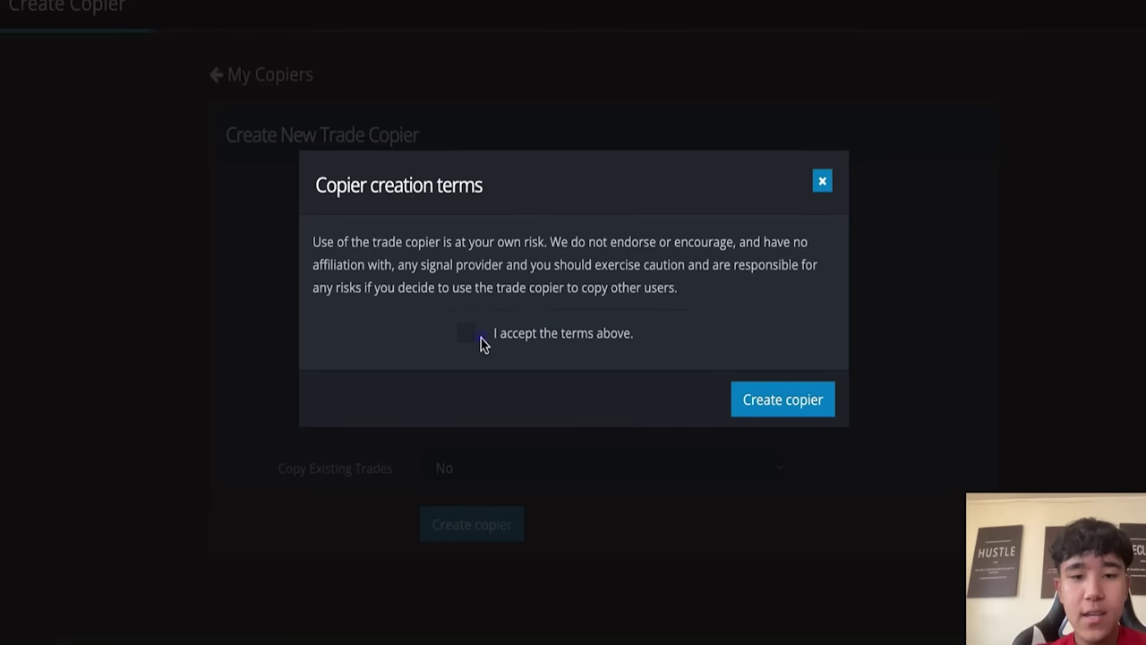
pyautogui.click(467, 339)
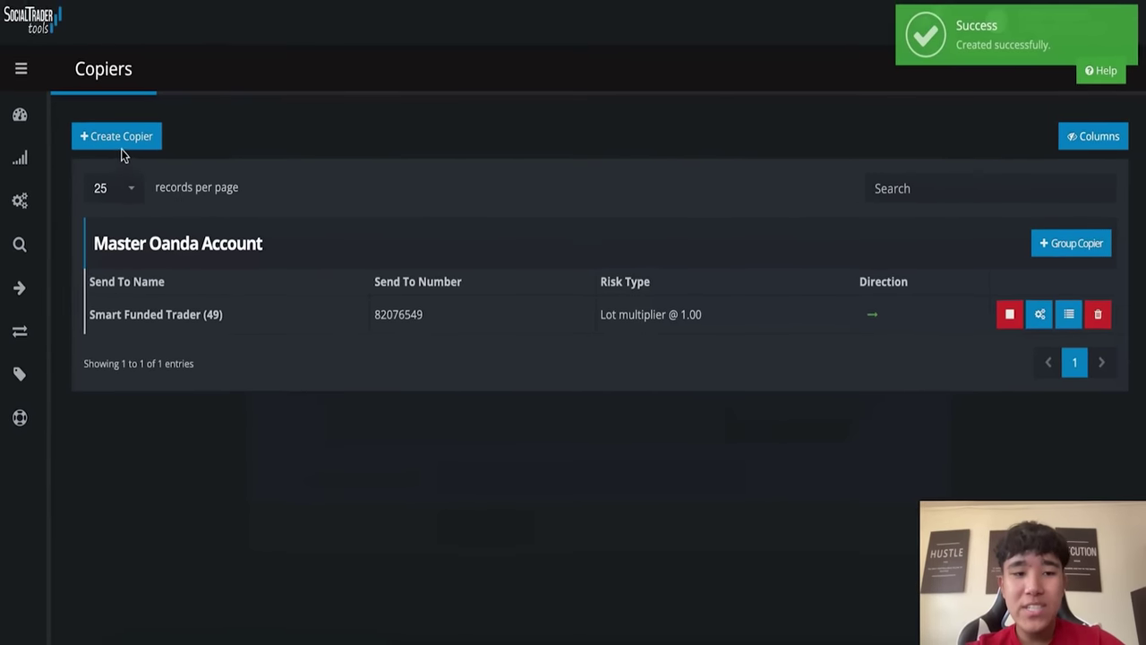
# Step: Create a second copier from Master Oanda Account to Smart Funded Trader (48) using Lot multiplier
pyautogui.click(123, 154)
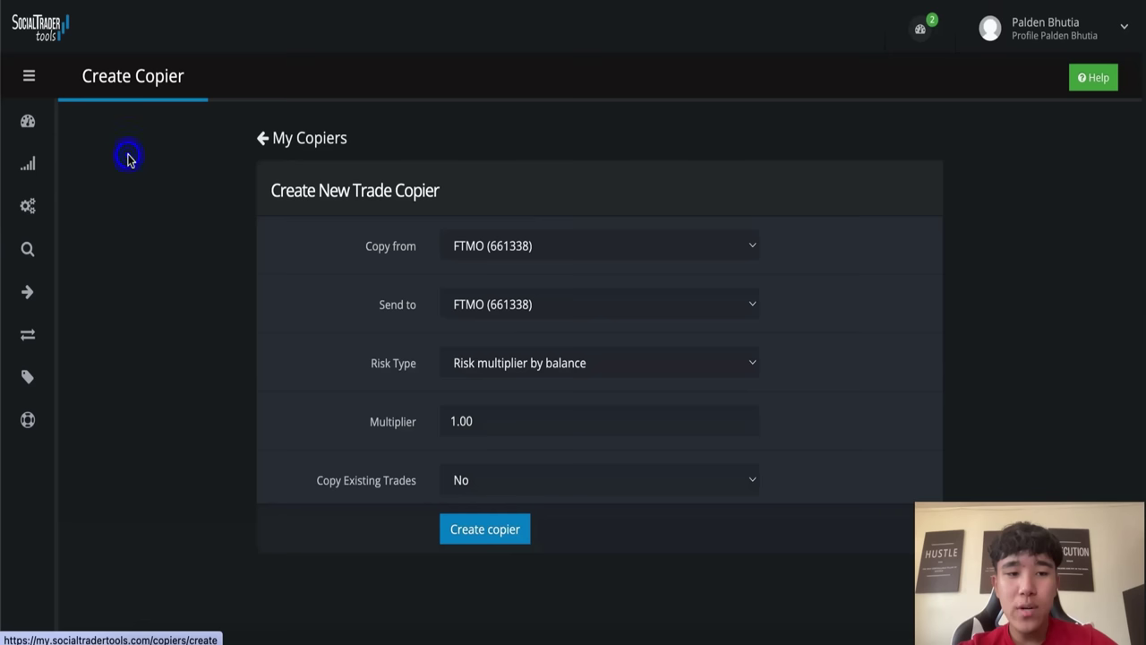
pyautogui.click(529, 259)
pyautogui.click(529, 266)
pyautogui.click(537, 305)
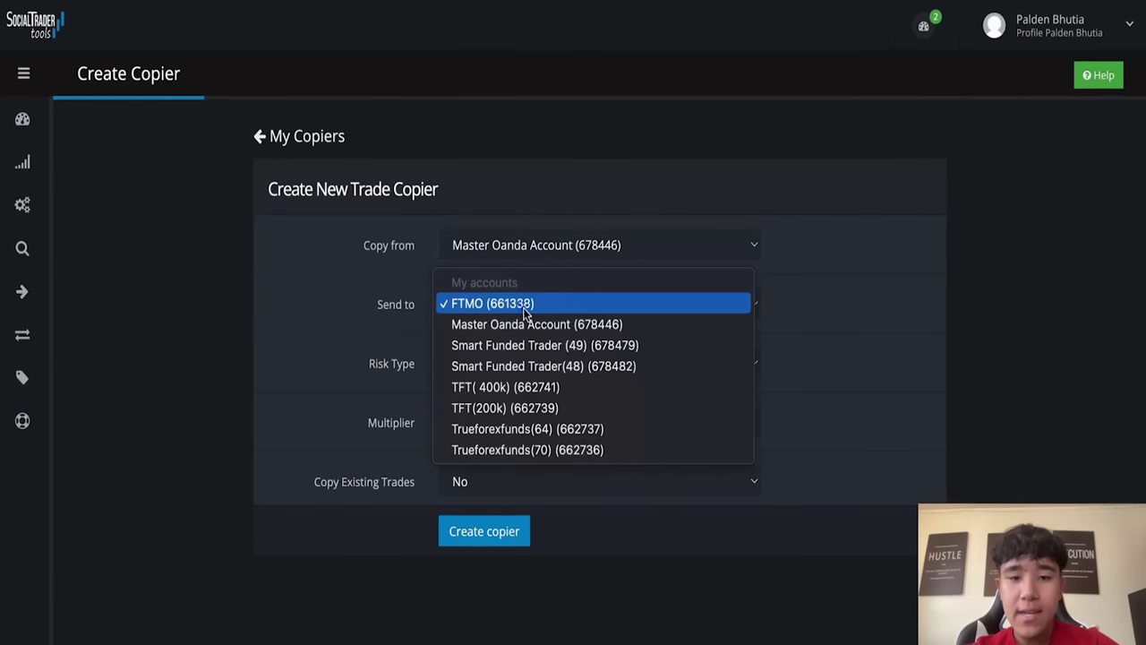
pyautogui.click(542, 366)
pyautogui.click(503, 384)
pyautogui.click(503, 368)
pyautogui.click(505, 384)
pyautogui.press('Return')
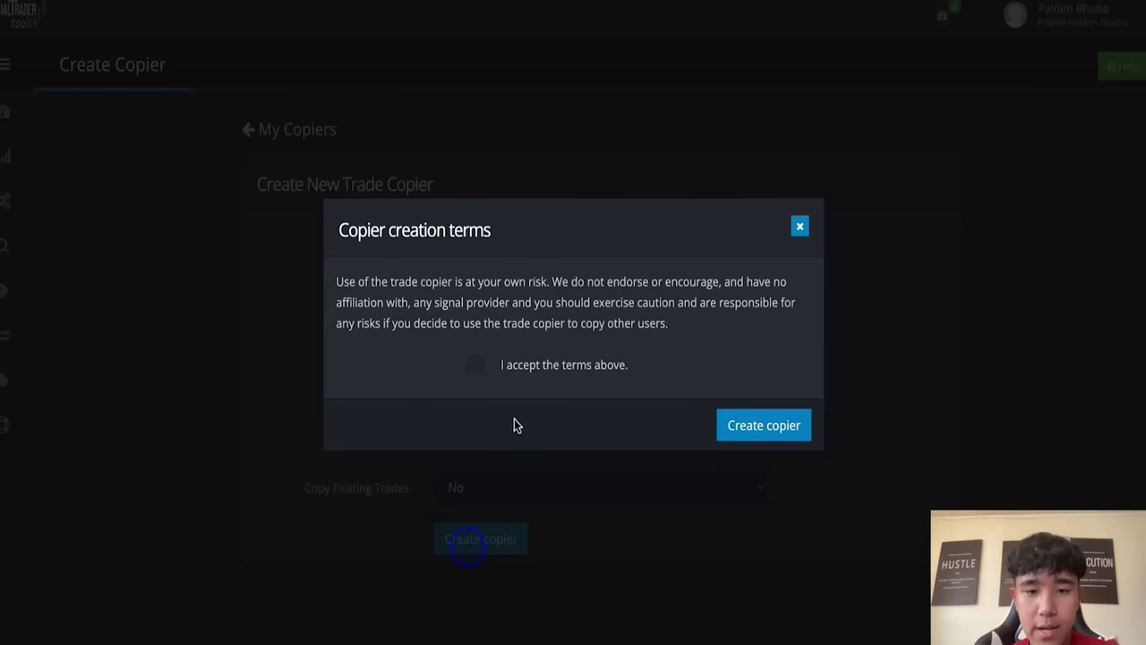
pyautogui.click(476, 364)
pyautogui.click(762, 421)
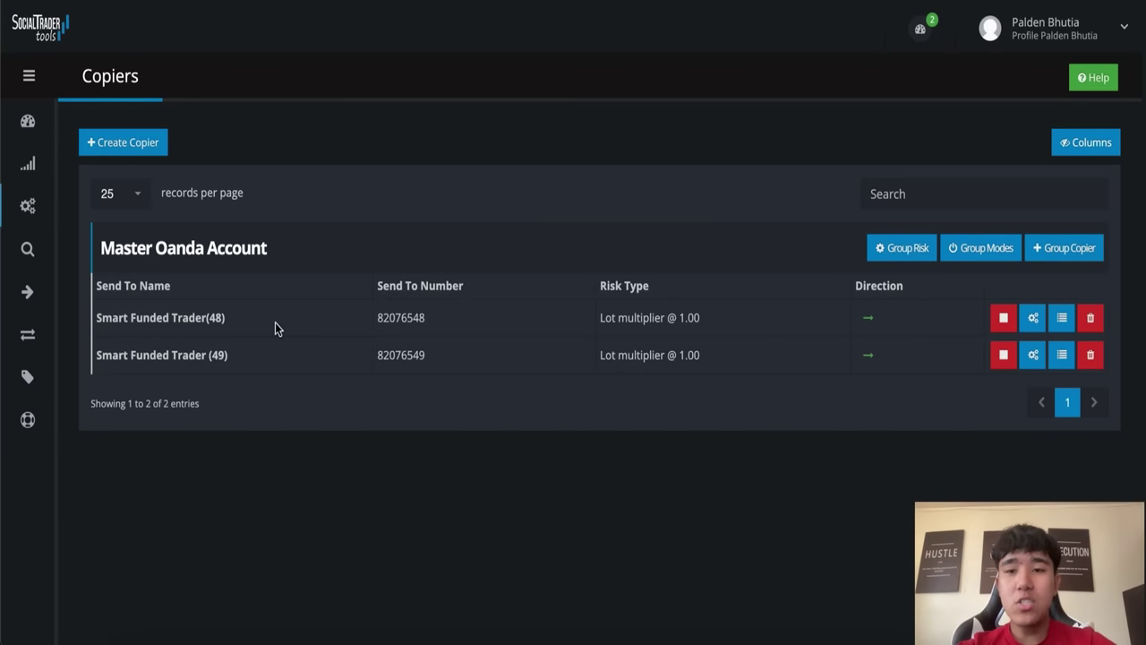
# Step: Switch both Smart Funded Trader copiers ON, then search EURUSD in TradingView
pyautogui.click(1005, 318)
pyautogui.click(670, 440)
pyautogui.click(1005, 355)
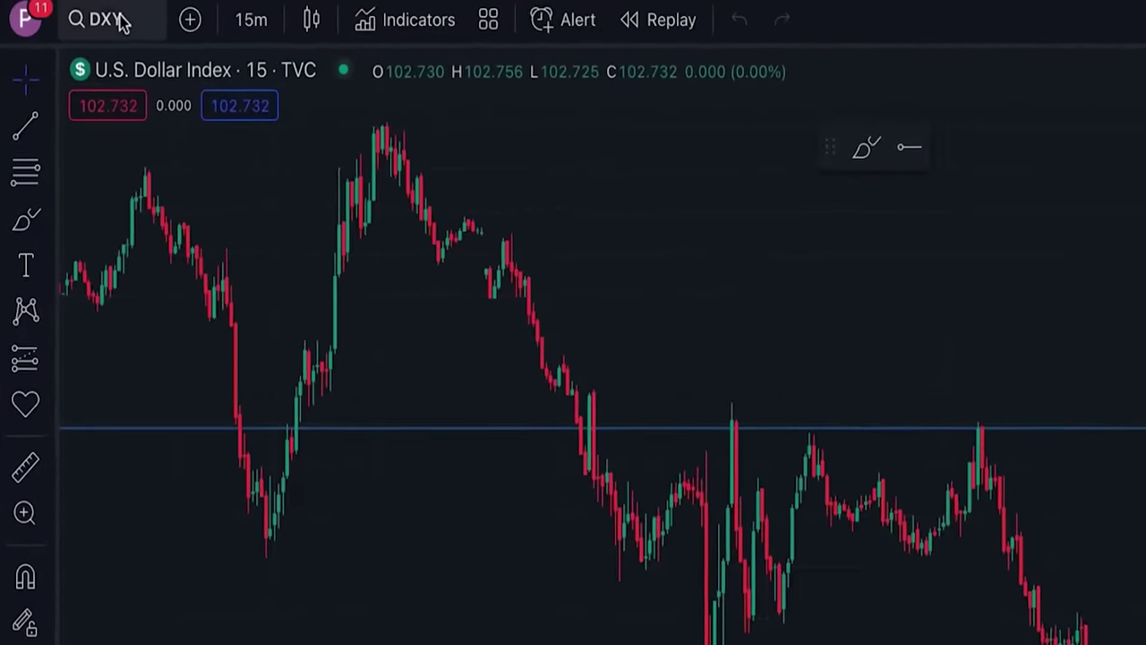
pyautogui.click(121, 20)
pyautogui.write('EURUSD')
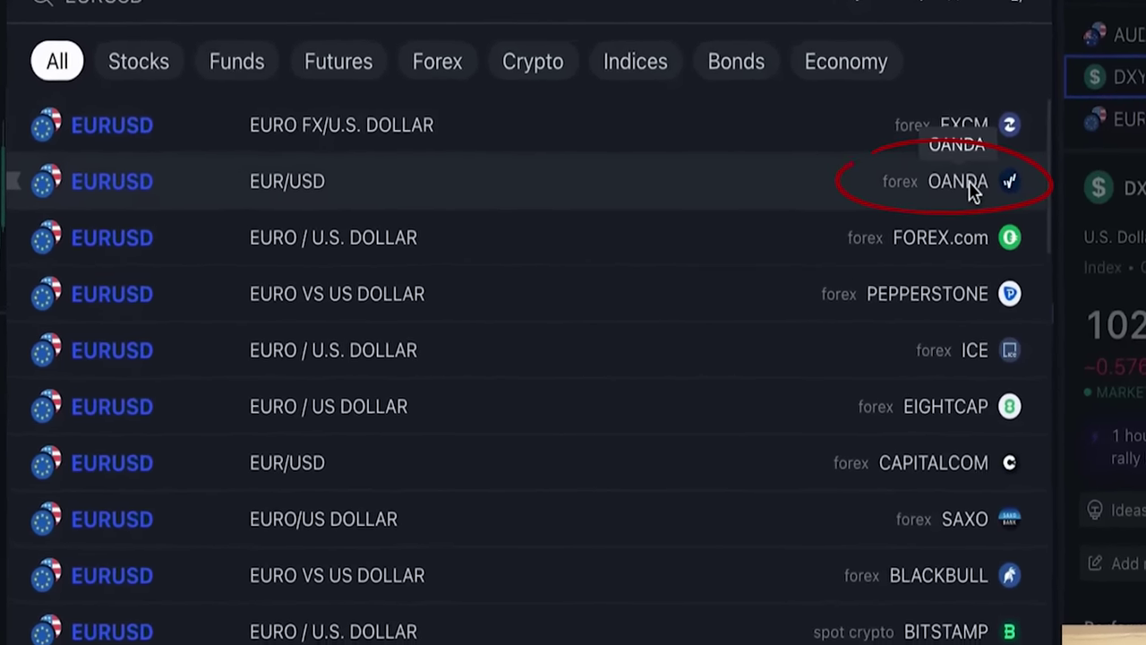
# Step: Load the OANDA EURUSD chart and connect TradingView to OANDA with Prop Firm Tradingview access
pyautogui.click(997, 240)
pyautogui.hscroll(10, 627, 430)
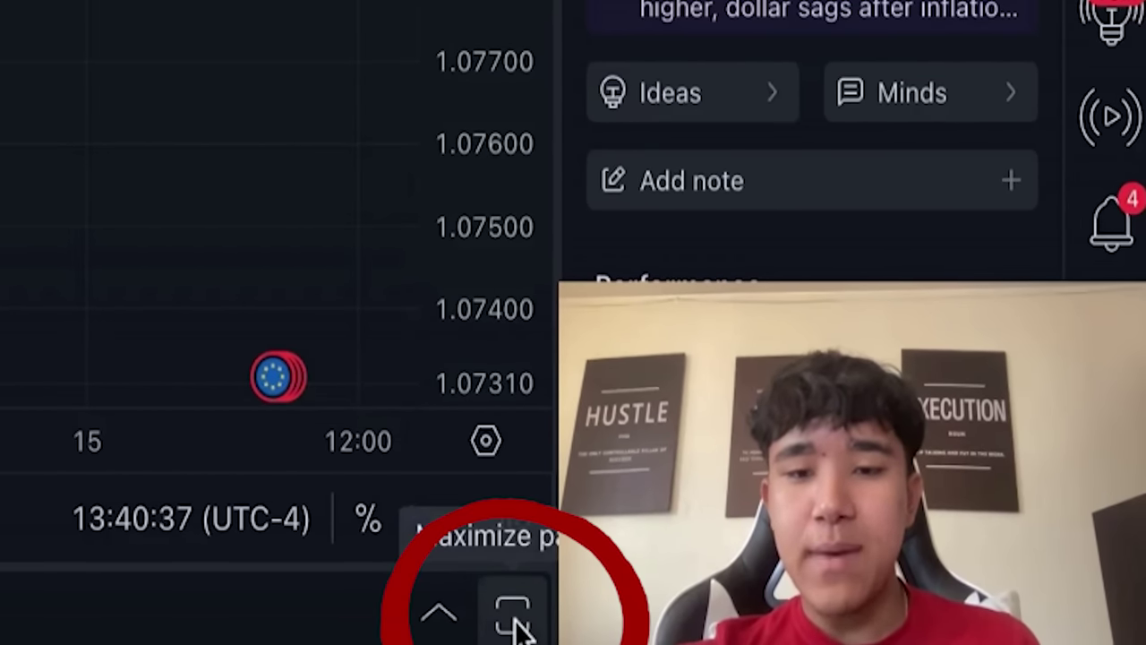
pyautogui.click(515, 616)
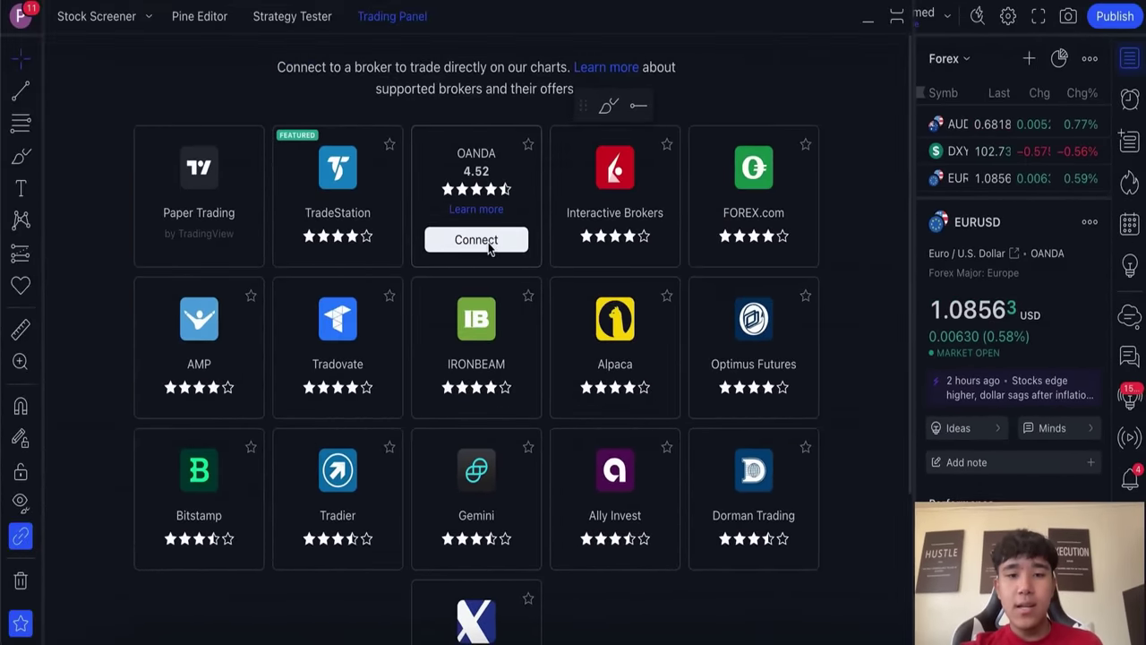
pyautogui.click(488, 248)
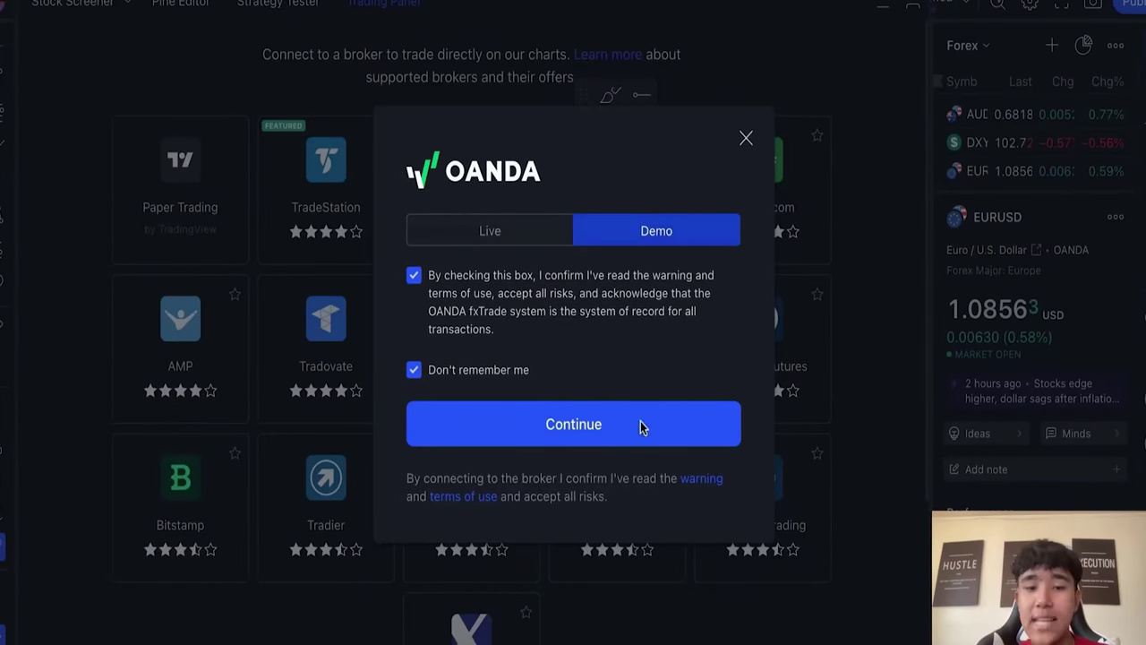
pyautogui.click(640, 408)
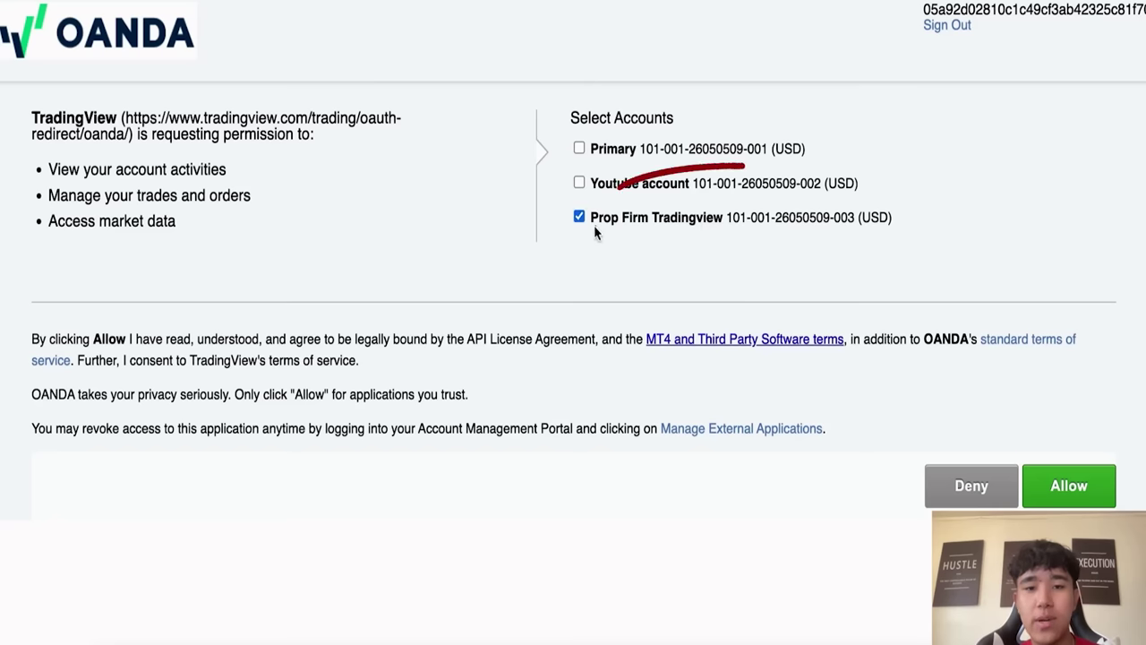
pyautogui.click(582, 218)
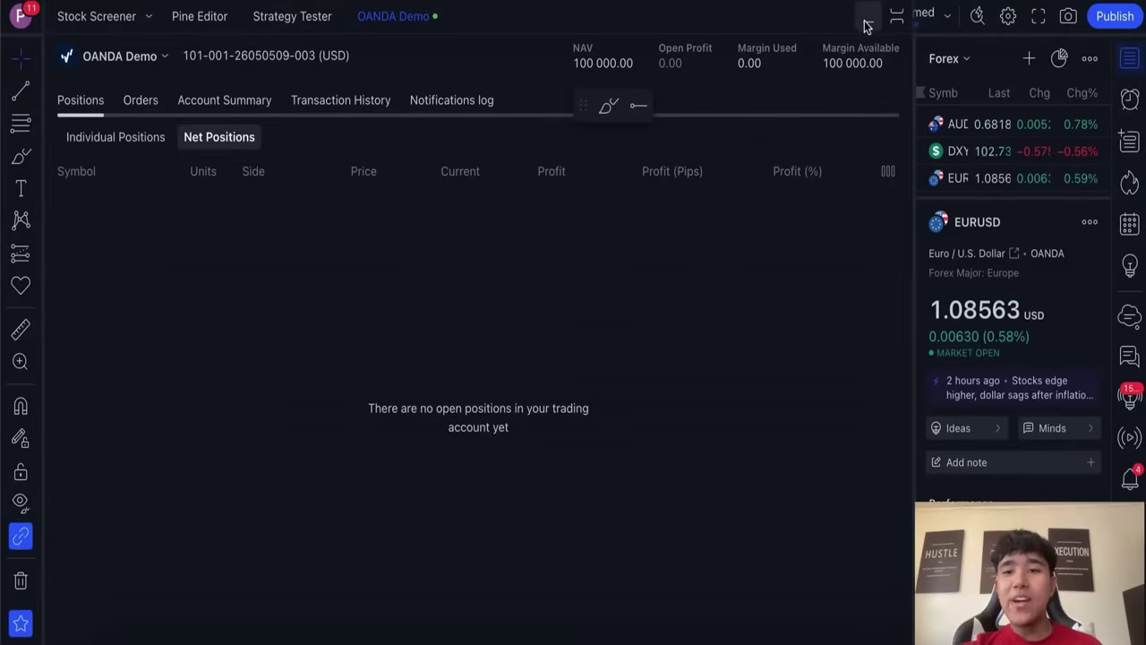
pyautogui.click(867, 19)
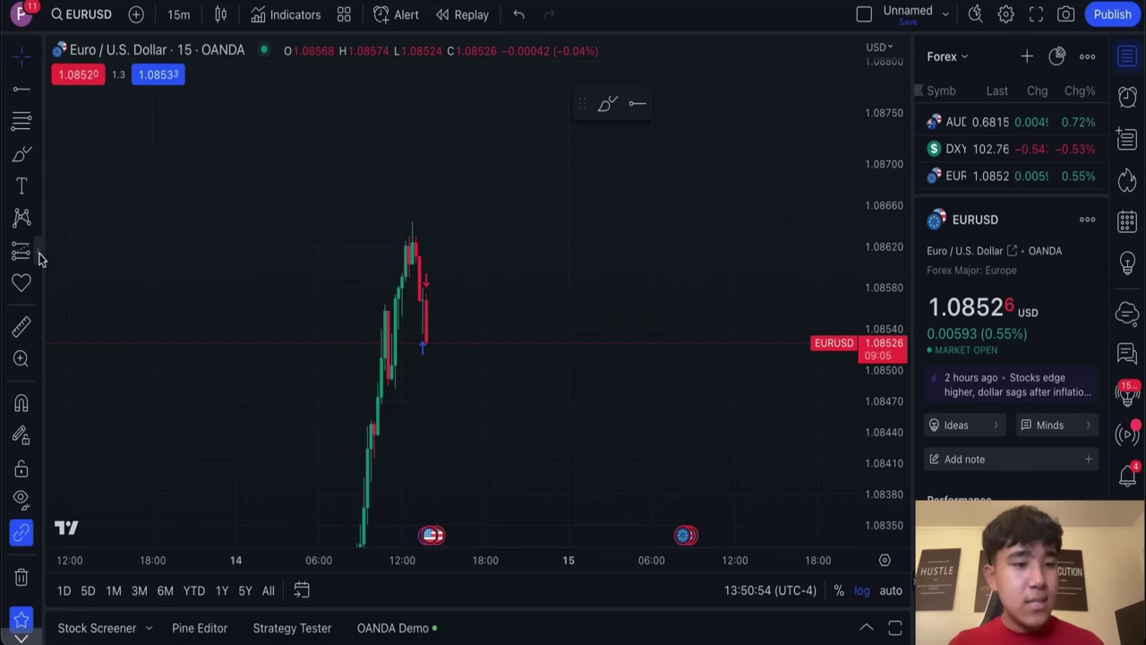
# Step: Draw a long position on EURUSD with a 20.5-pip stop and target near 1.0893
pyautogui.click(36, 253)
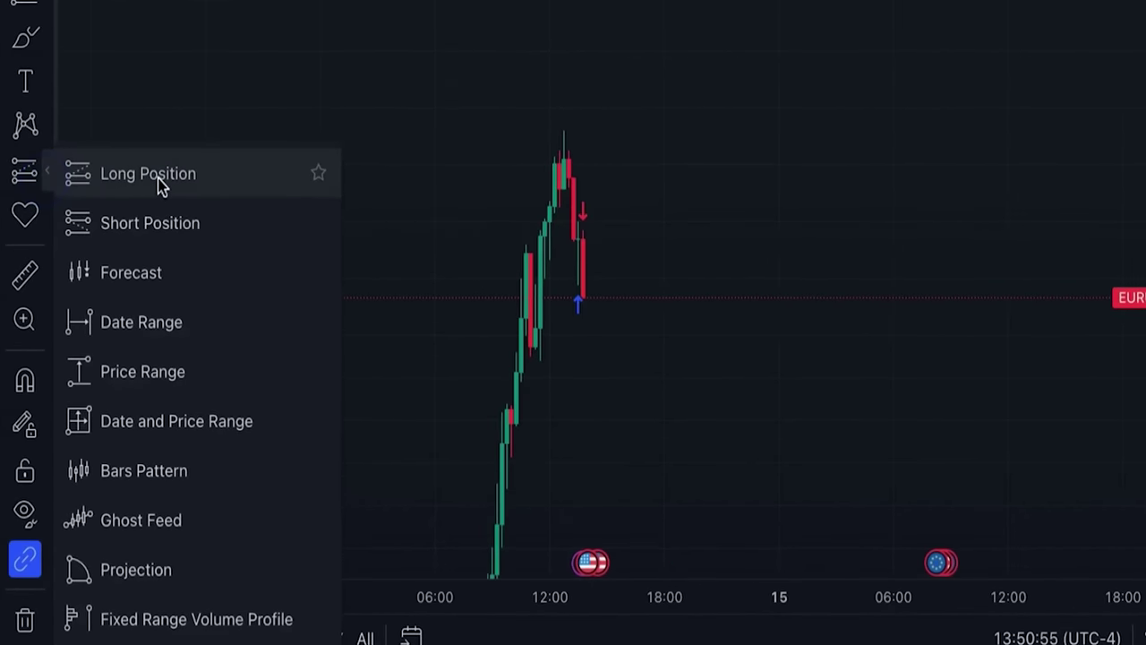
pyautogui.click(116, 258)
pyautogui.click(604, 301)
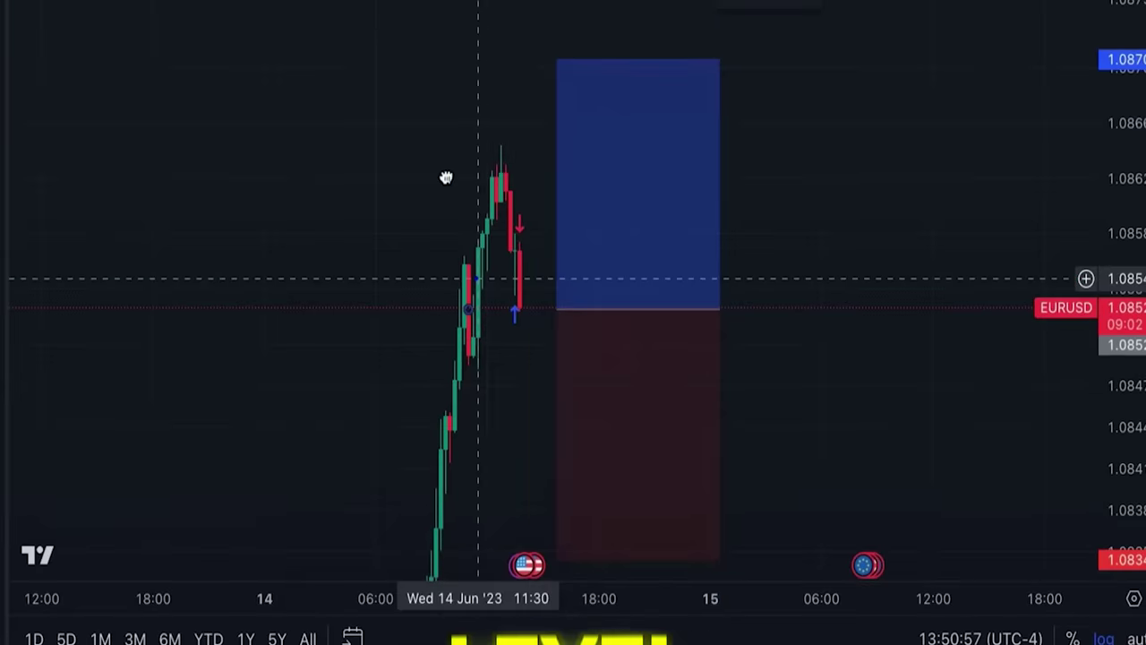
pyautogui.moveTo(606, 383); pyautogui.dragTo(606, 427)
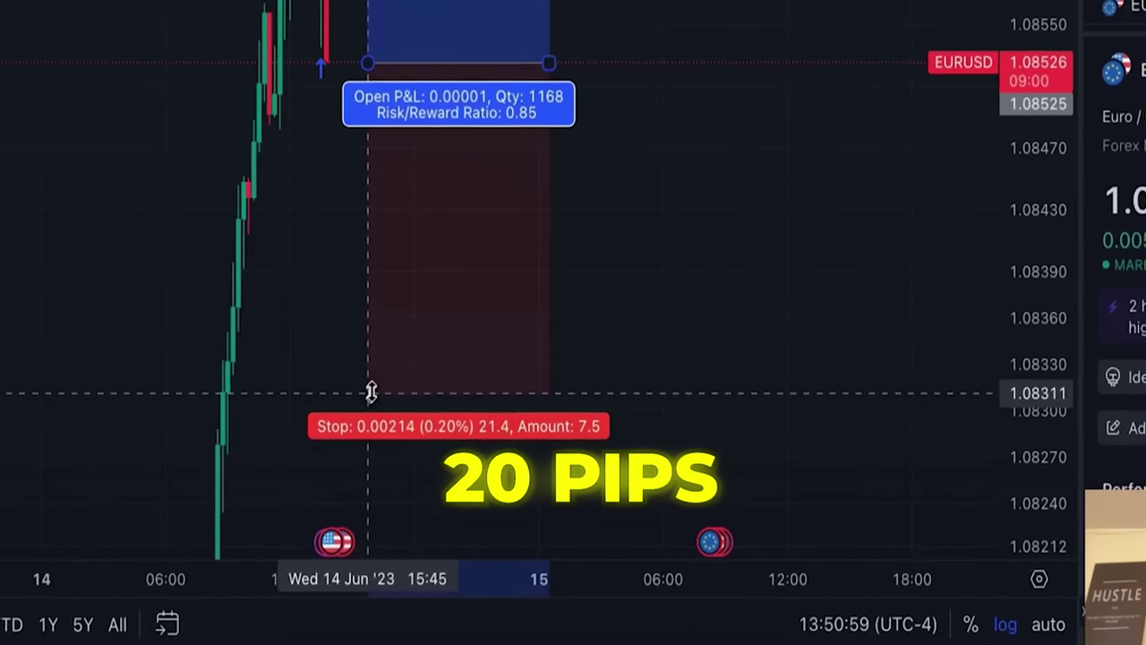
pyautogui.moveTo(371, 392); pyautogui.dragTo(368, 378)
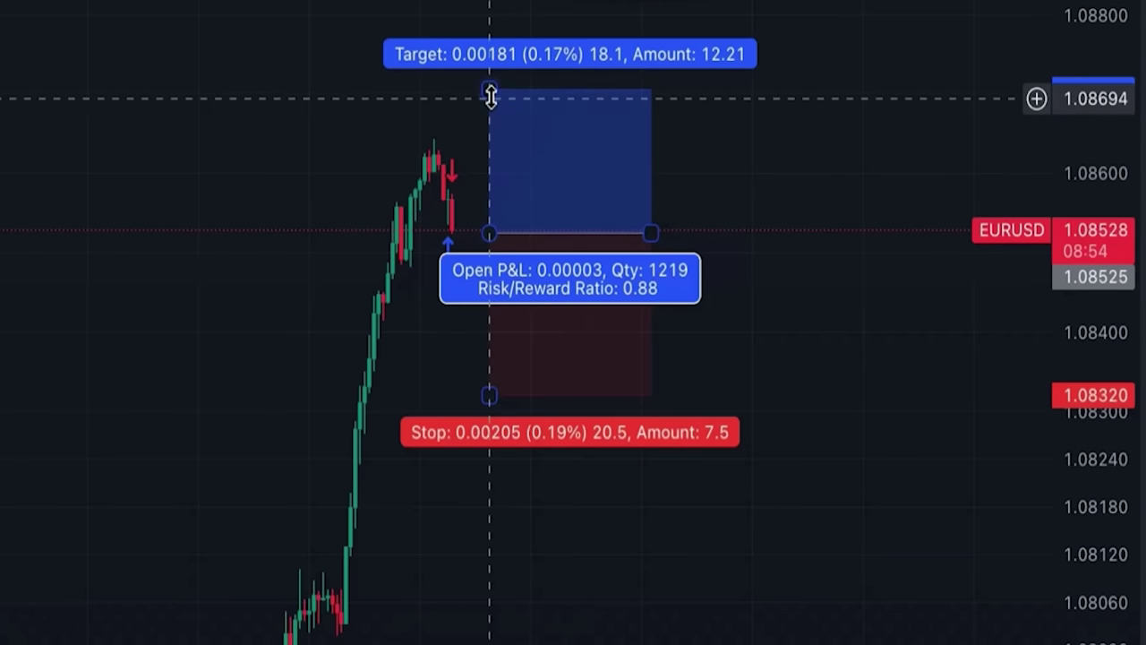
pyautogui.moveTo(489, 96); pyautogui.dragTo(490, 2)
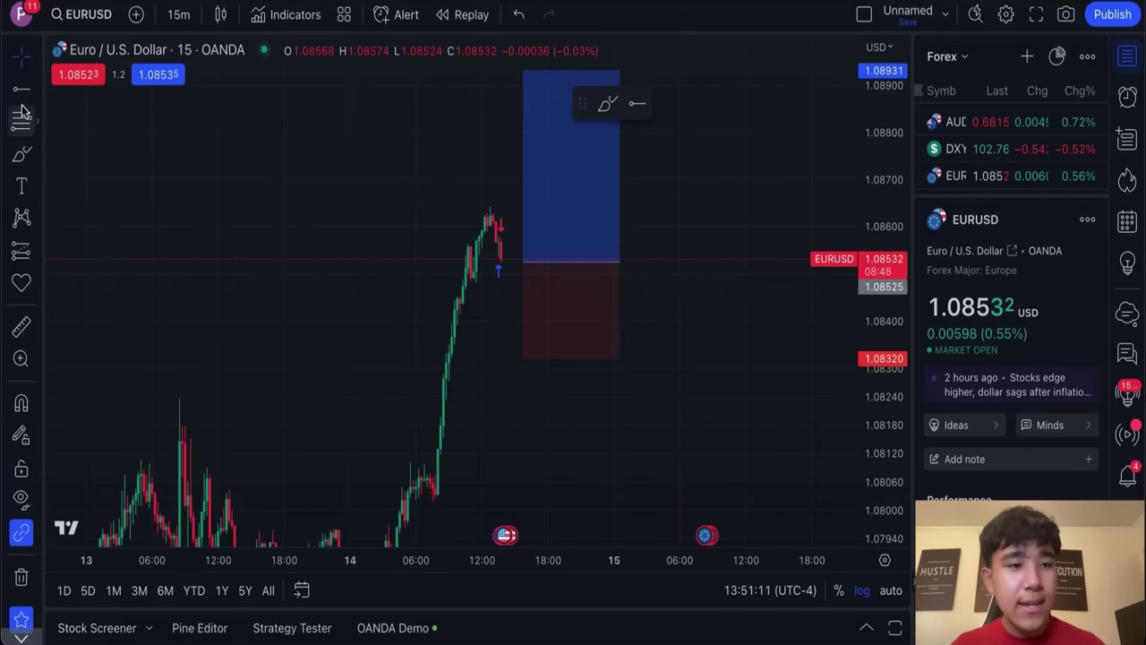
# Step: Place a EURUSD buy risking 1% with a 20-pip stop loss, then raise the drawing's stop
pyautogui.click(156, 77)
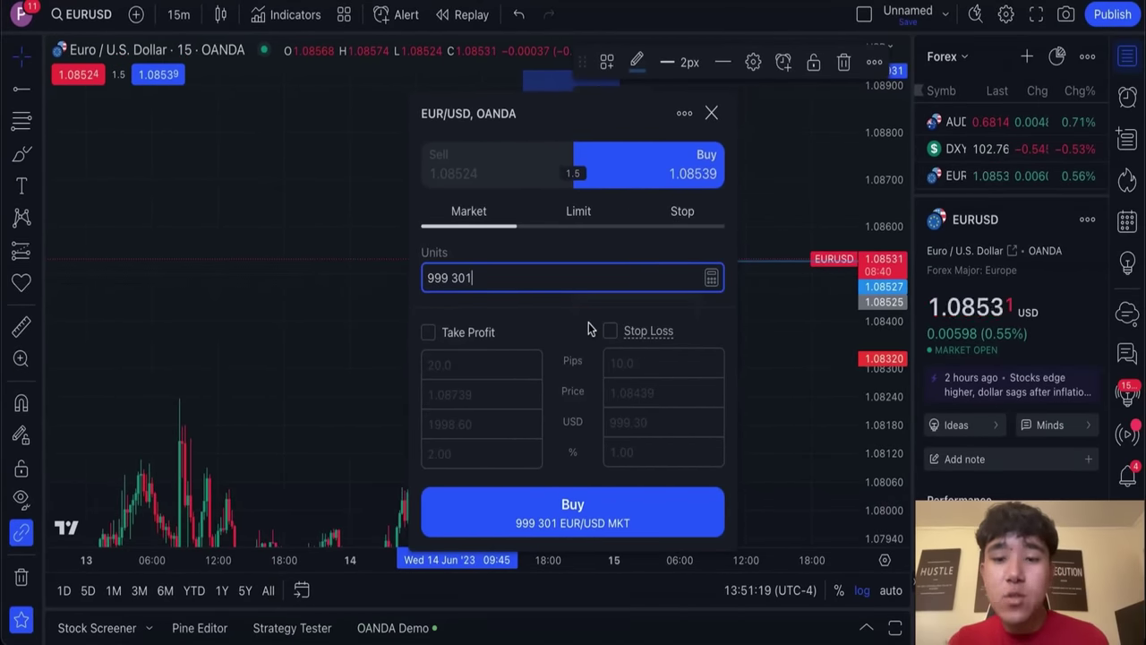
pyautogui.click(610, 331)
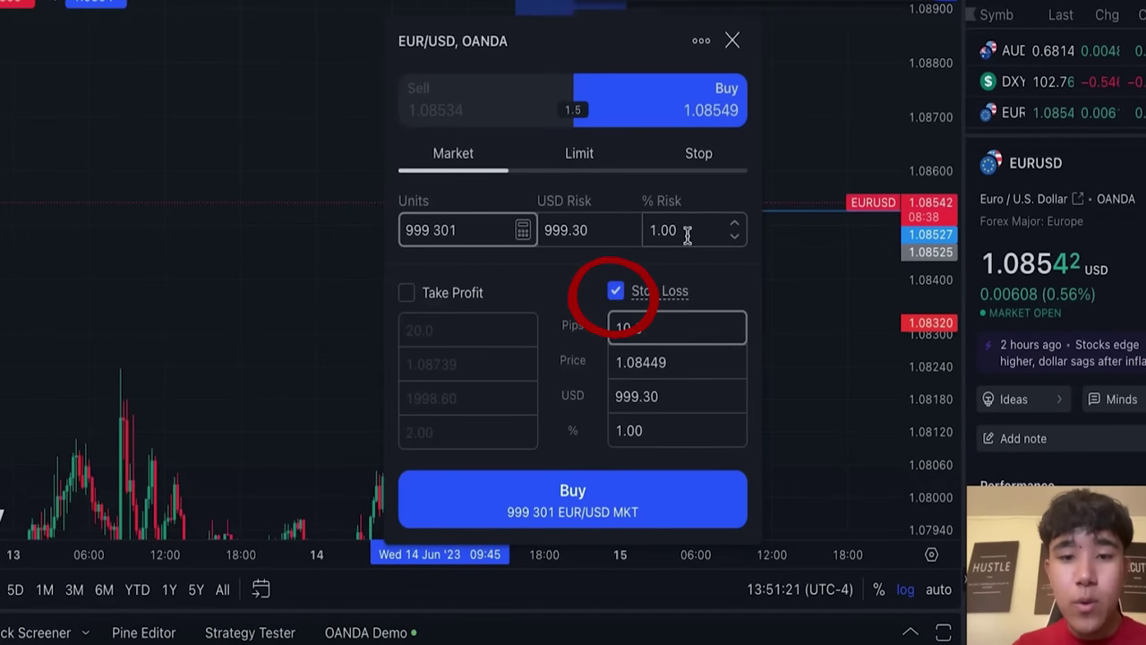
pyautogui.click(687, 235)
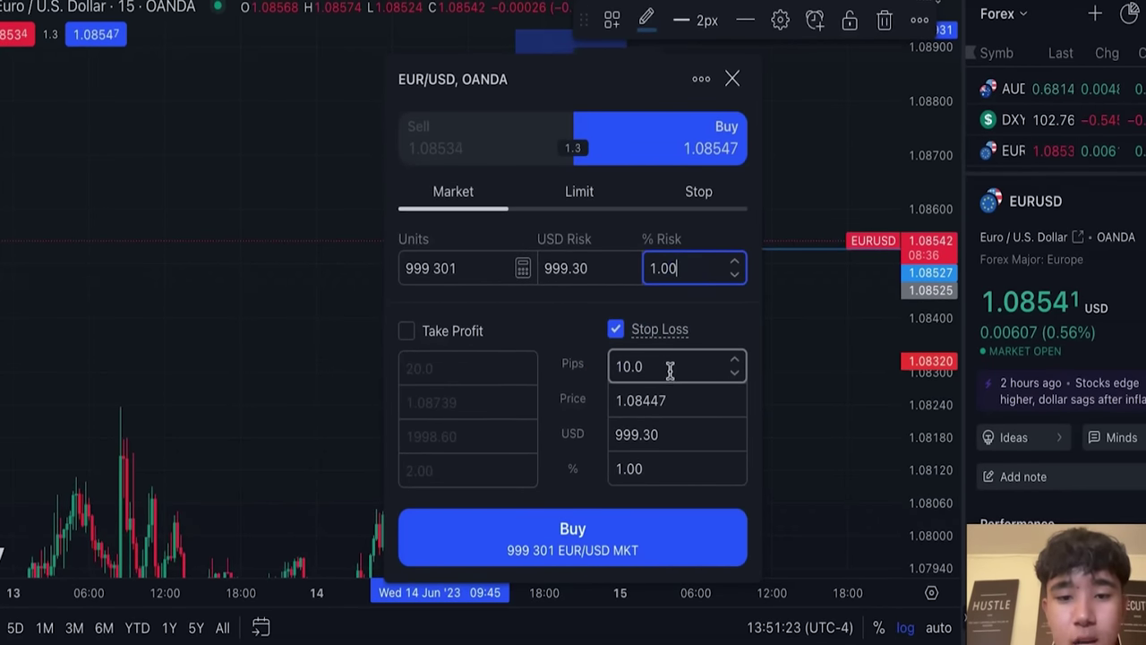
pyautogui.click(669, 367)
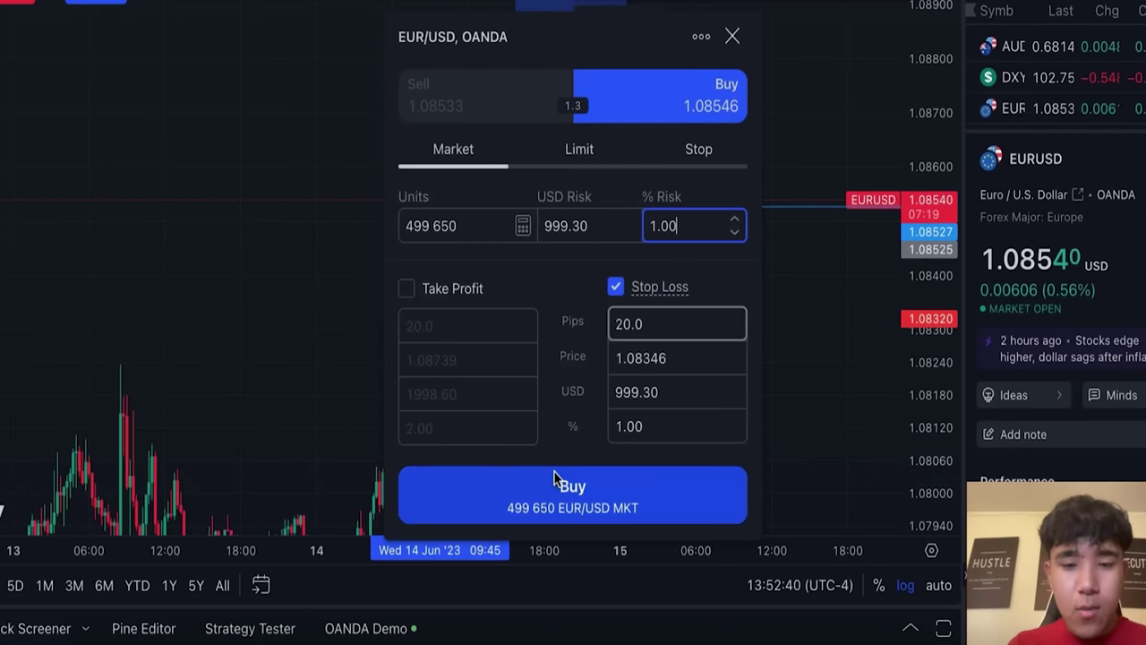
pyautogui.click(554, 474)
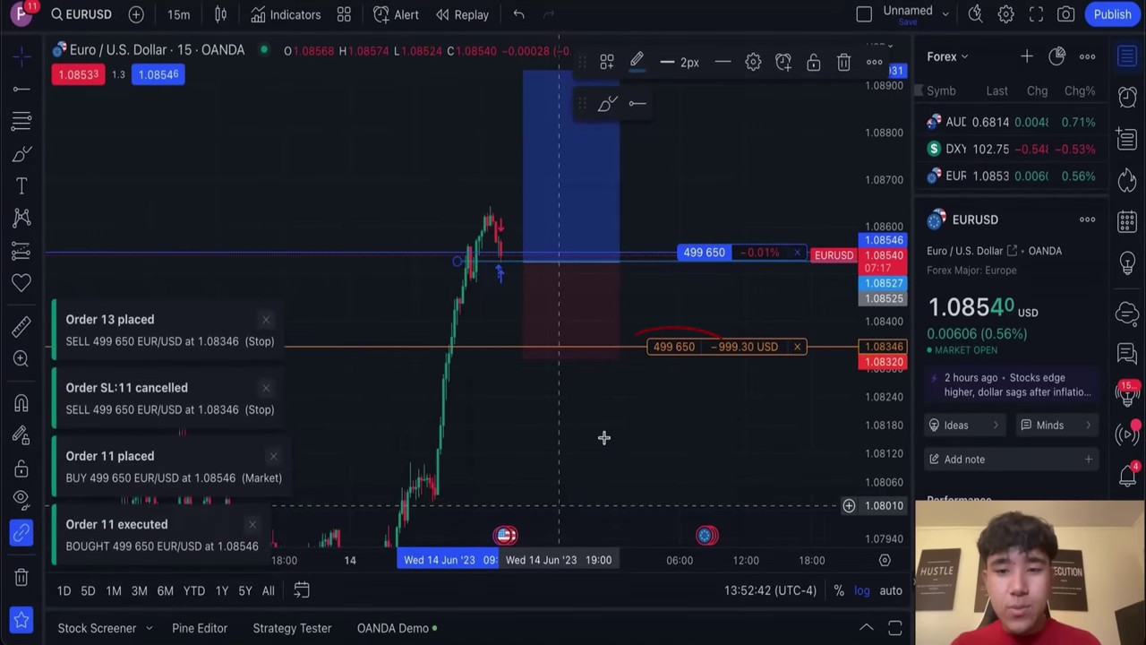
pyautogui.click(572, 281)
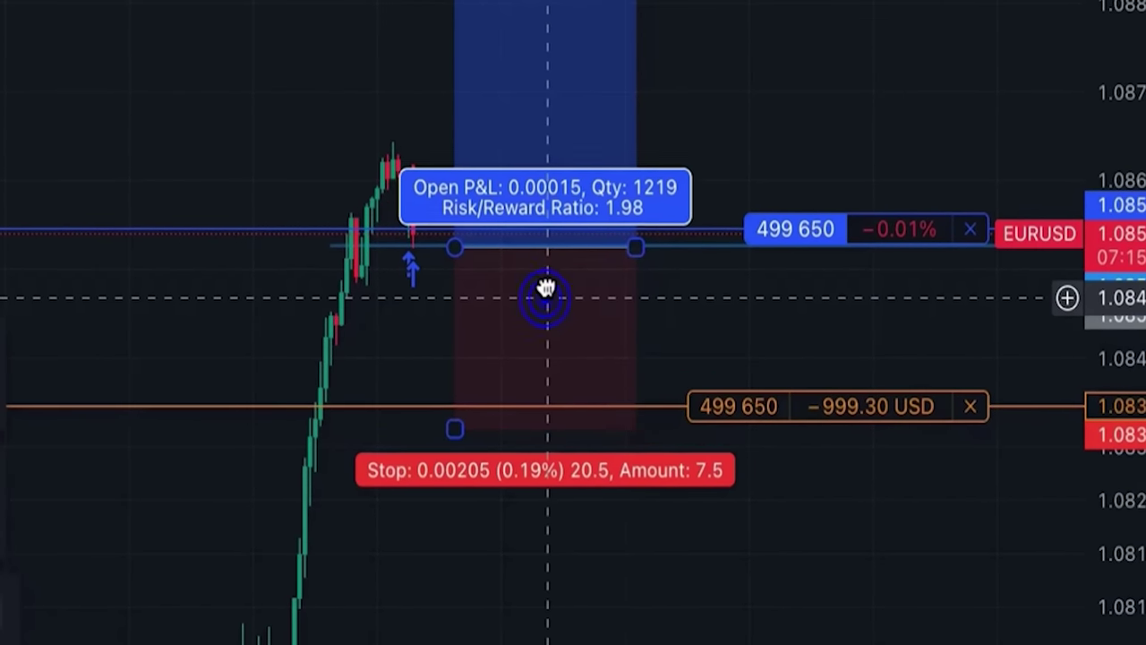
pyautogui.moveTo(455, 409); pyautogui.dragTo(450, 395)
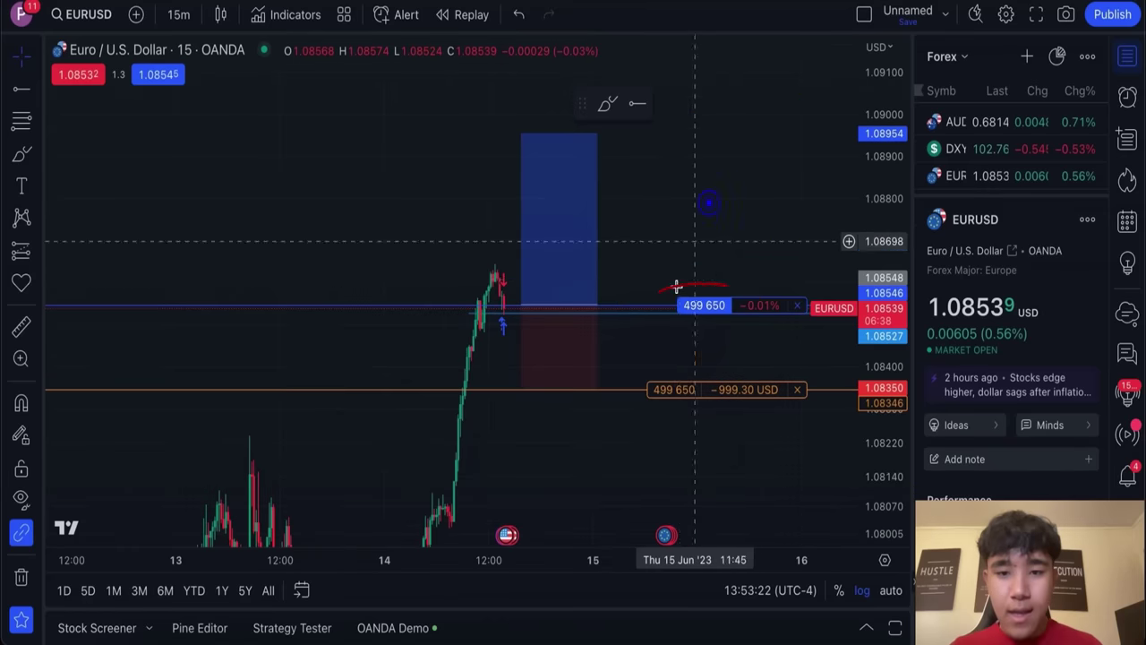
# Step: Modify the EURUSD long to add a 40-pip take profit worth +1998.60 USD
pyautogui.click(704, 306)
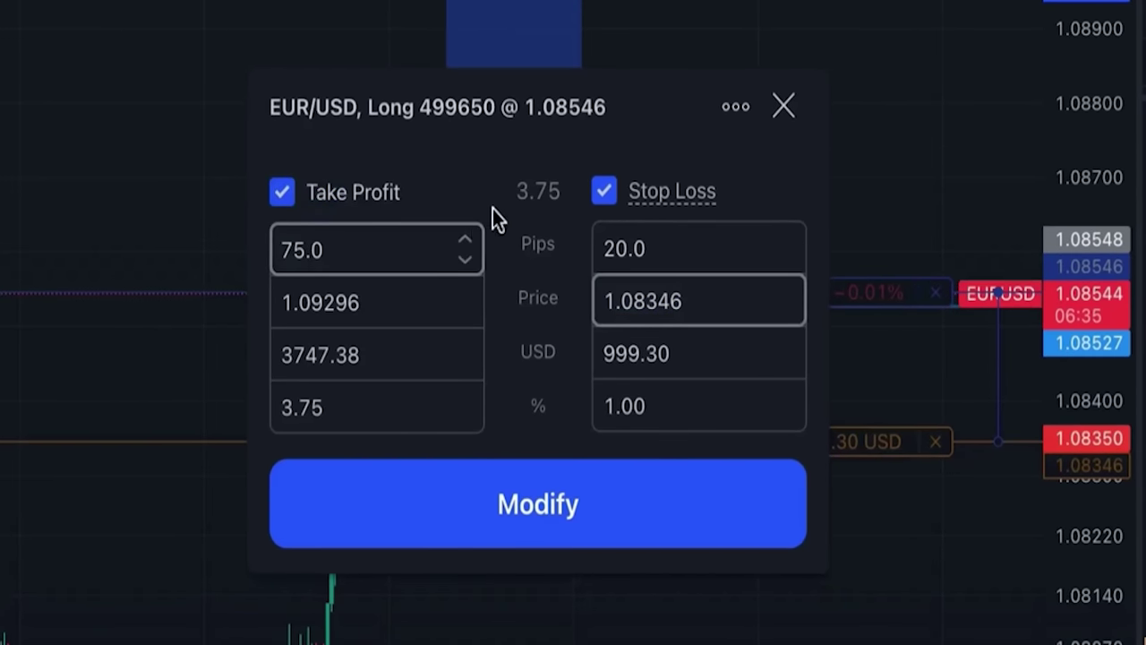
pyautogui.press('BackSpace')
pyautogui.press('BackSpace')
pyautogui.press('BackSpace')
pyautogui.press('BackSpace')
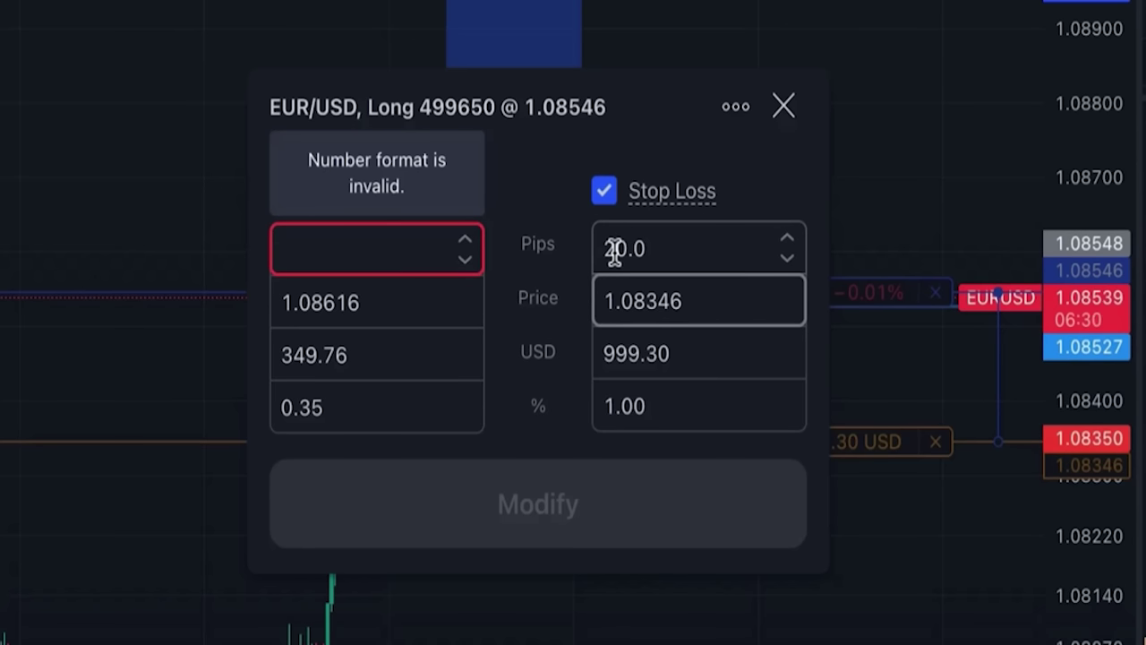
pyautogui.write('40')
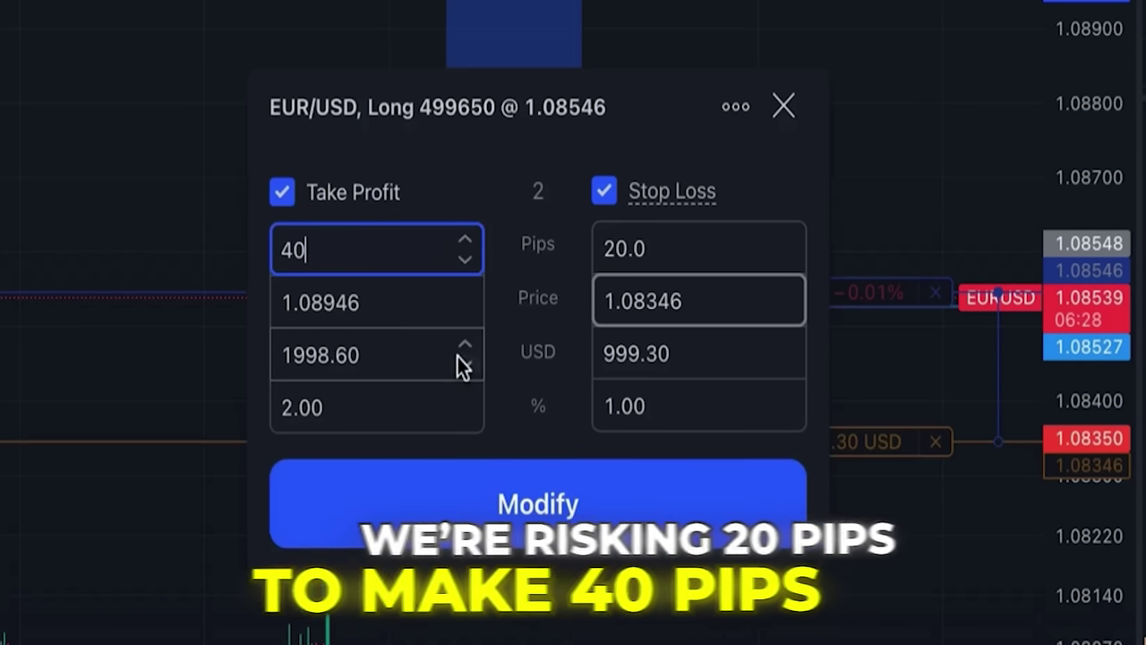
pyautogui.click(551, 488)
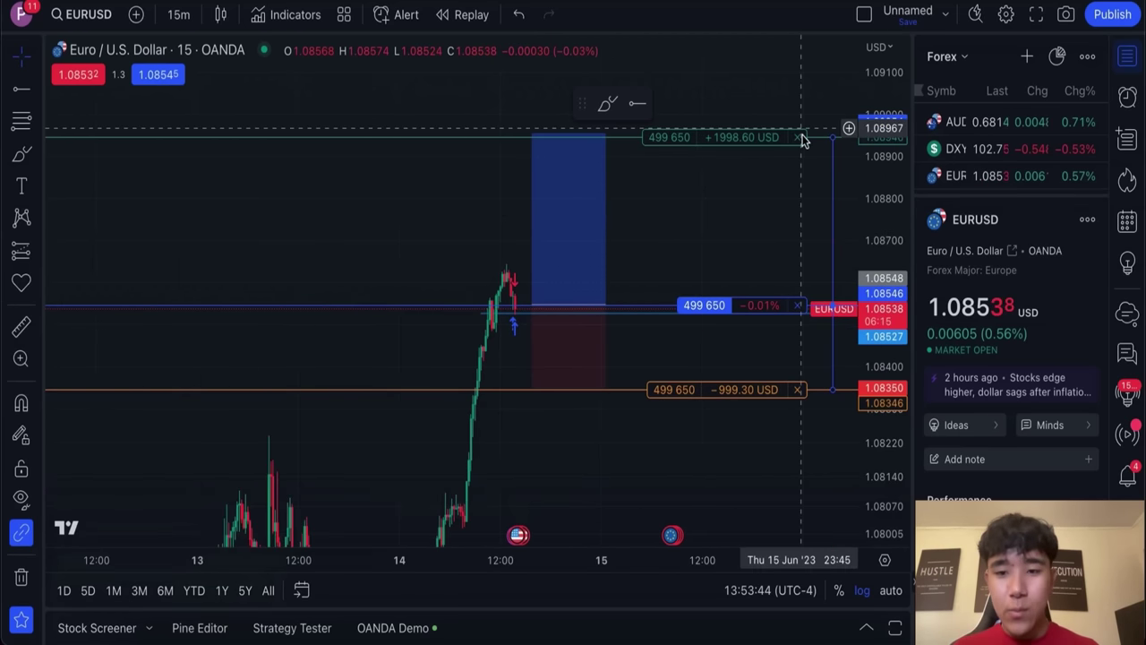
pyautogui.hscroll(3, 681, 273)
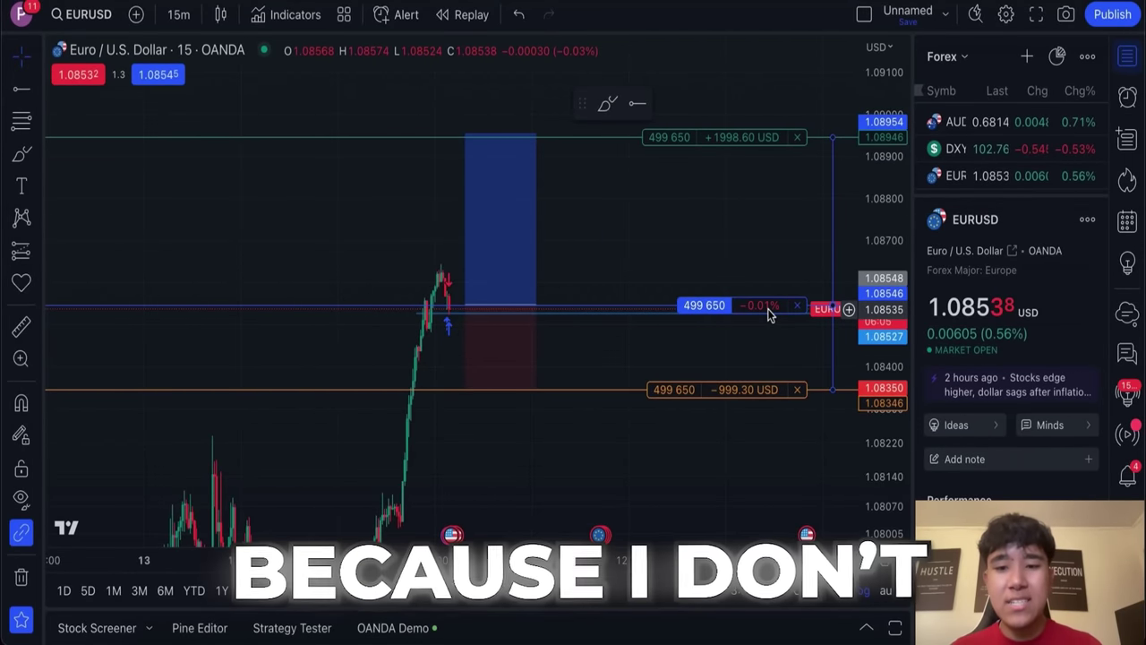
# Step: Set the chart's position profit and loss display to money in the Trading settings
pyautogui.rightClick(645, 234)
pyautogui.click(638, 621)
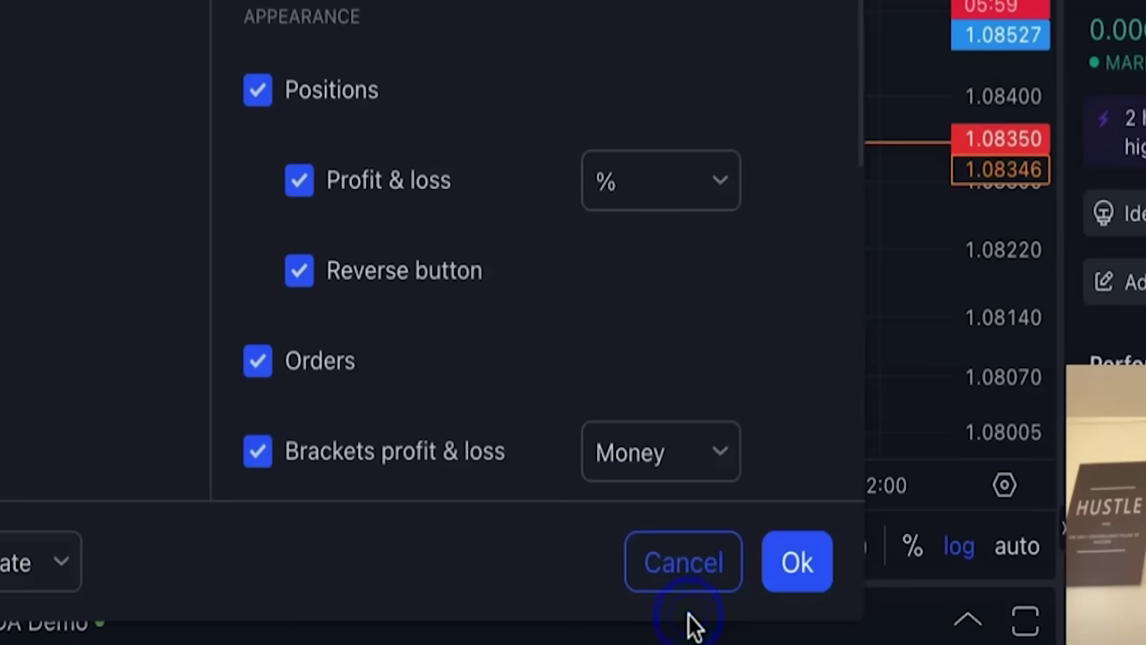
pyautogui.click(702, 205)
pyautogui.click(674, 258)
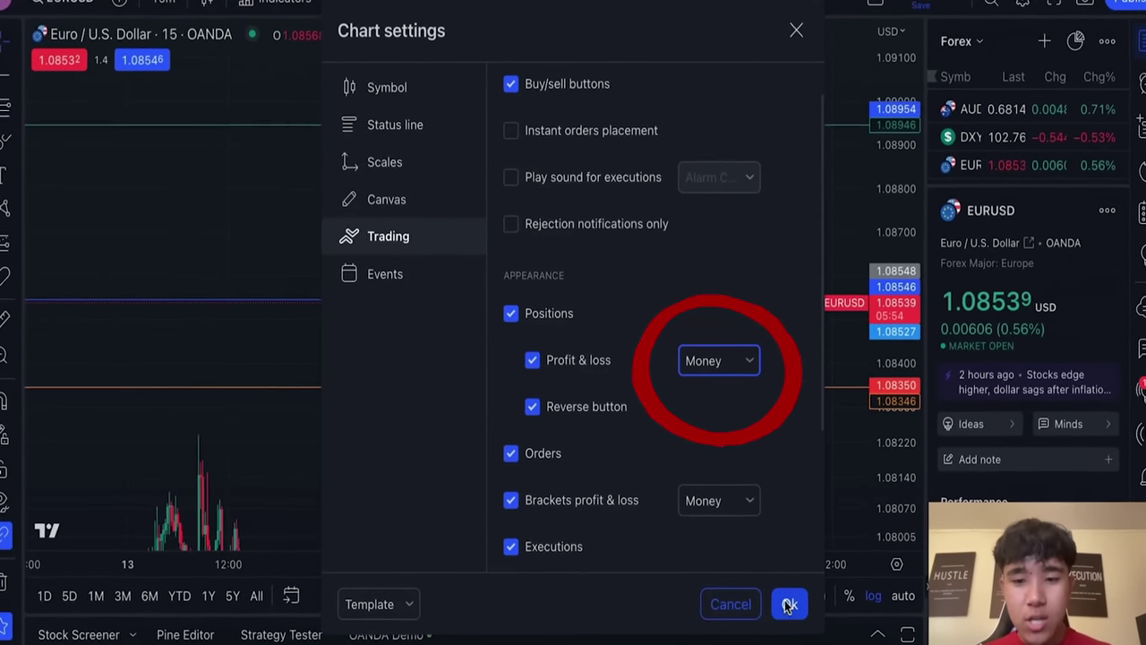
pyautogui.click(781, 598)
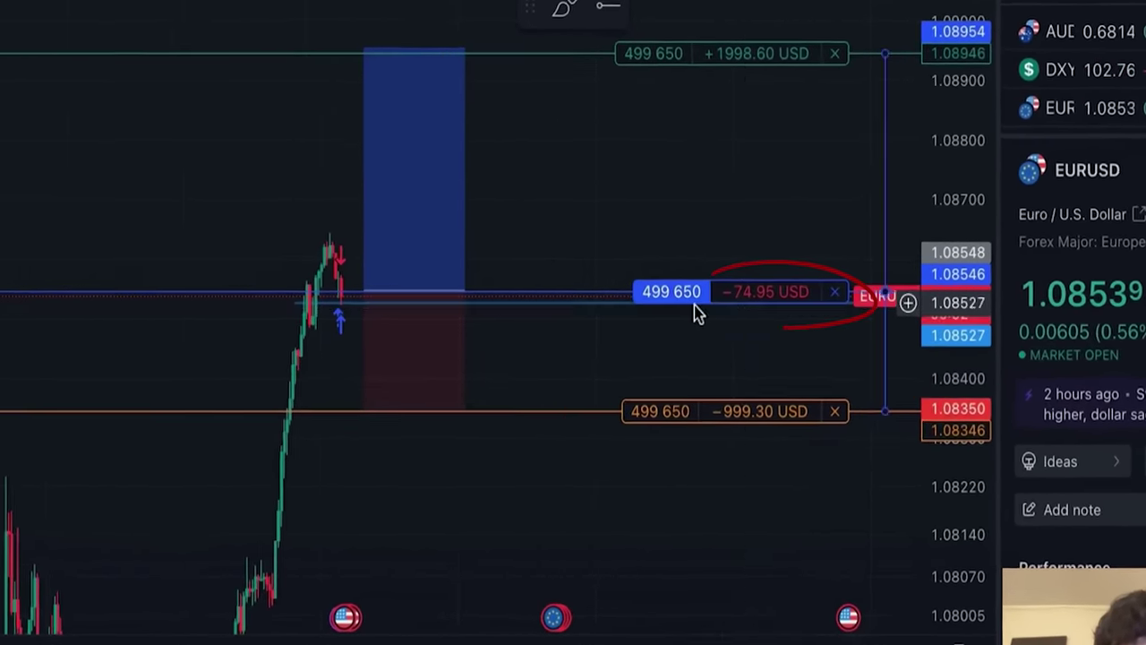
# Step: Switch the position profit and loss display to pips, showing +0.3 pips
pyautogui.rightClick(691, 224)
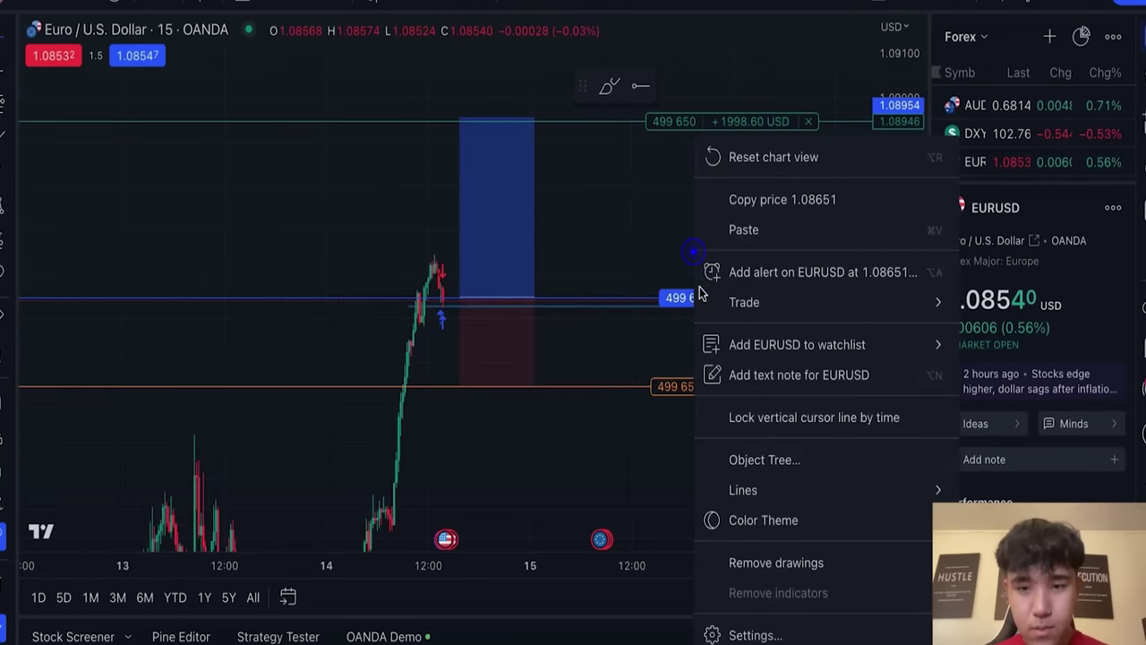
pyautogui.click(776, 627)
pyautogui.click(716, 405)
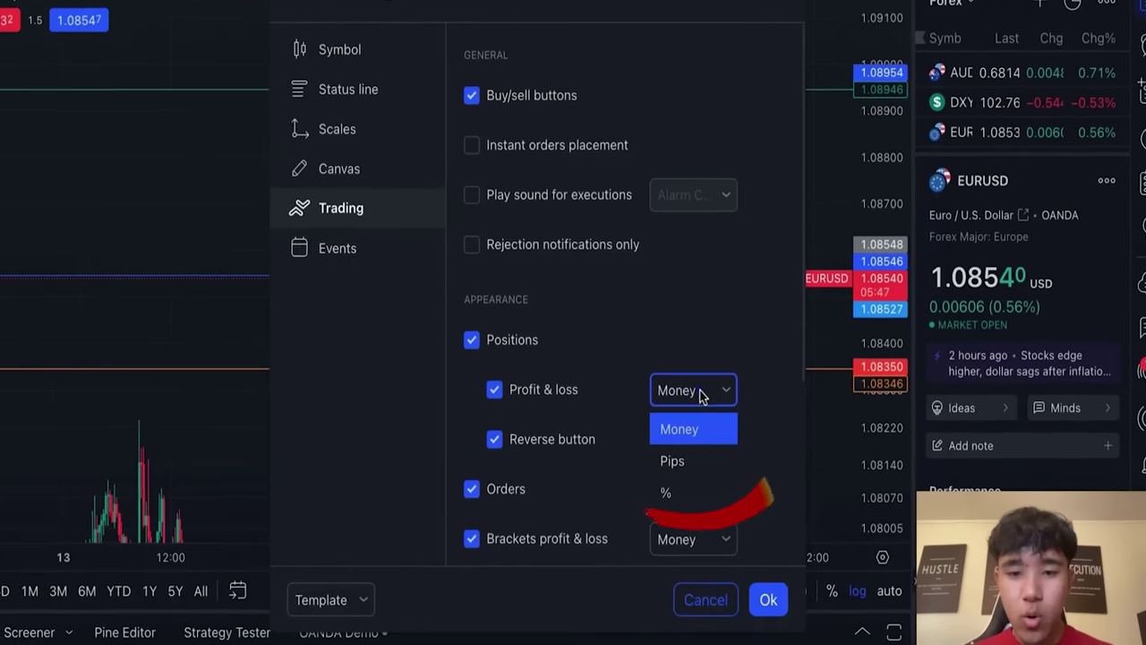
pyautogui.click(733, 591)
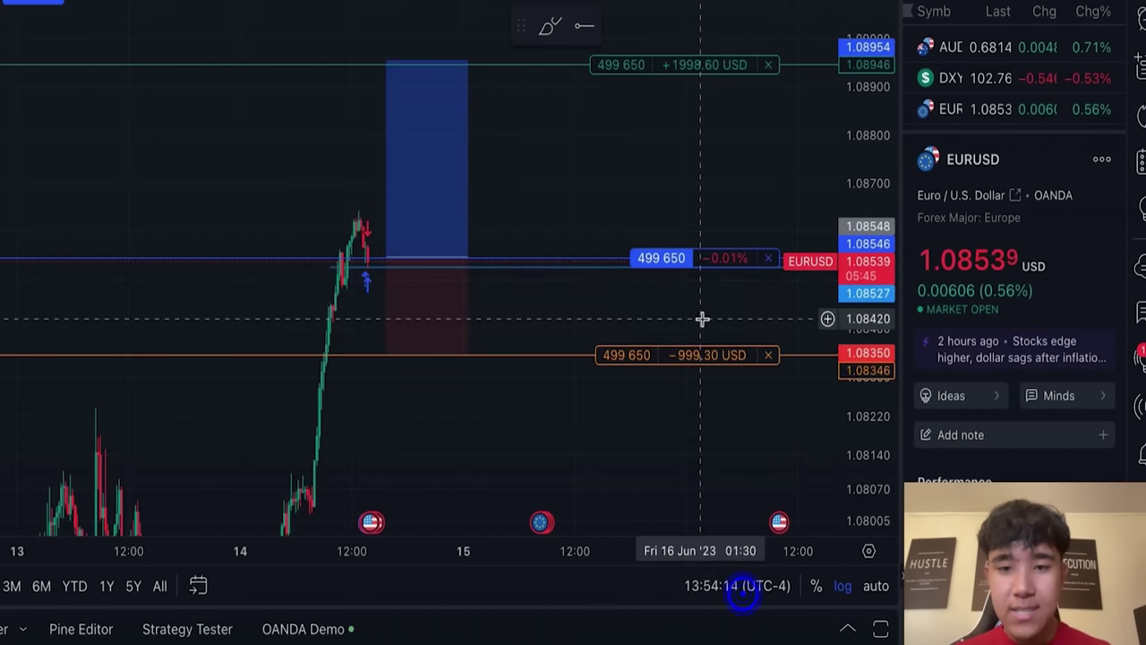
pyautogui.doubleClick(581, 314)
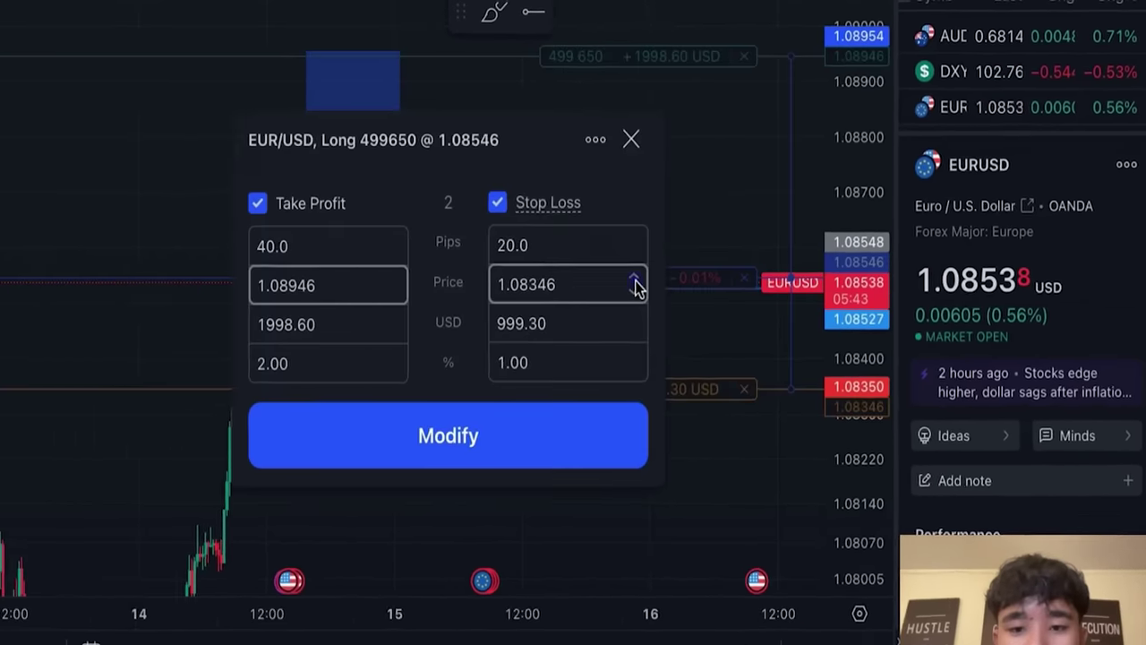
pyautogui.click(582, 146)
pyautogui.rightClick(598, 158)
pyautogui.click(820, 627)
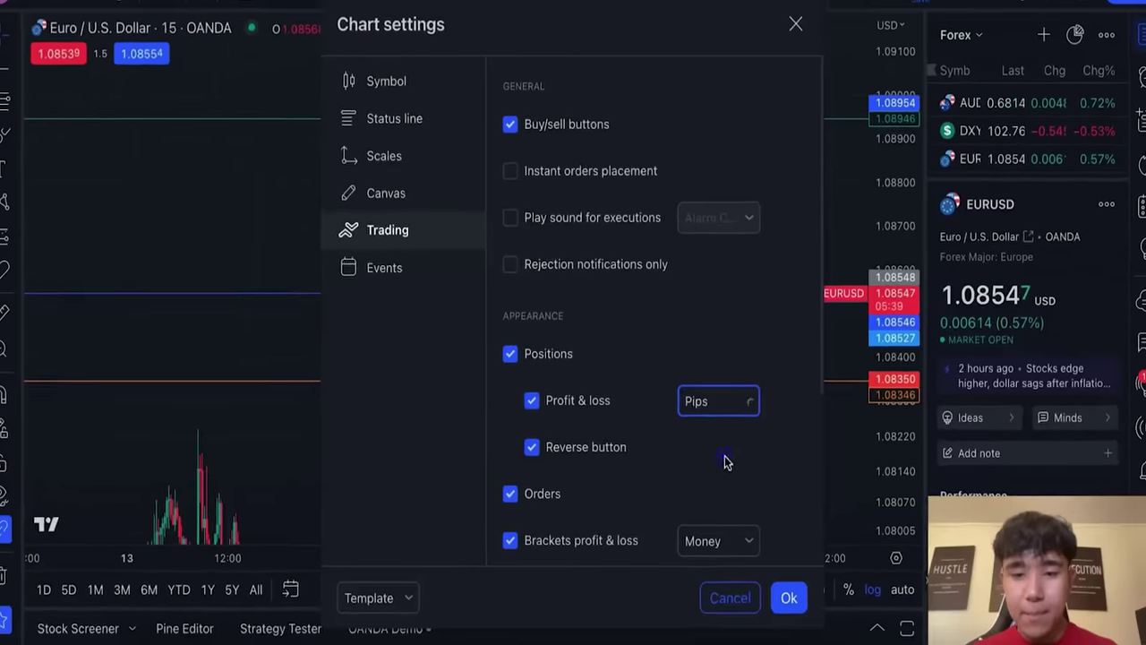
pyautogui.click(783, 597)
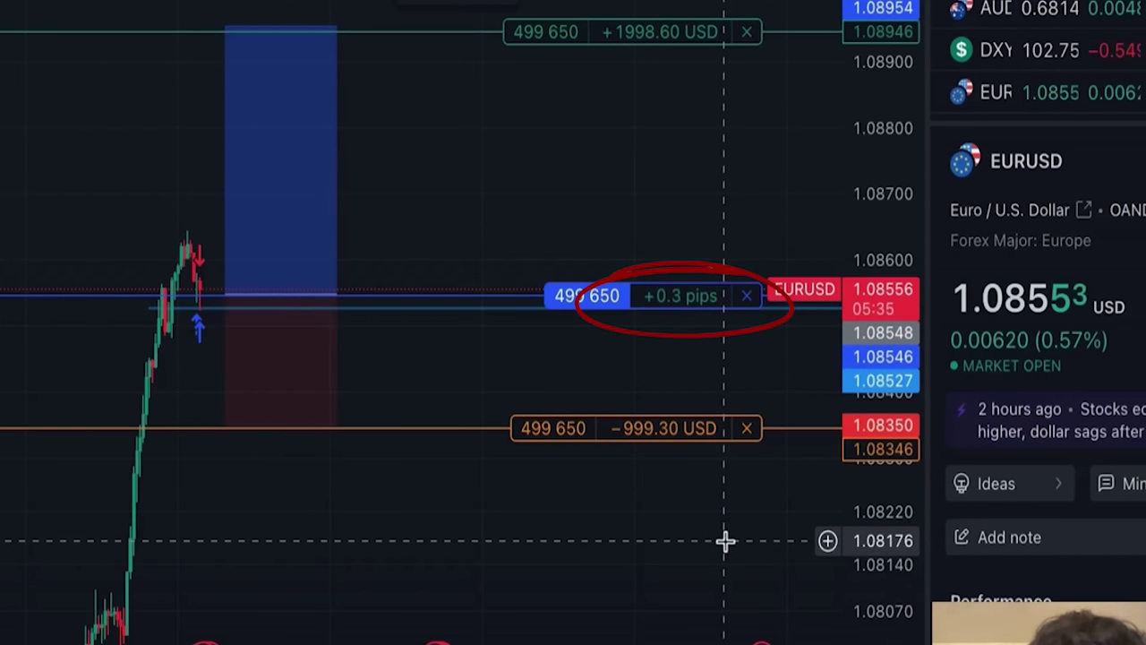
# Step: Close the entire 499 650 EURUSD long position from its position line
pyautogui.moveTo(850, 428); pyautogui.dragTo(850, 479)
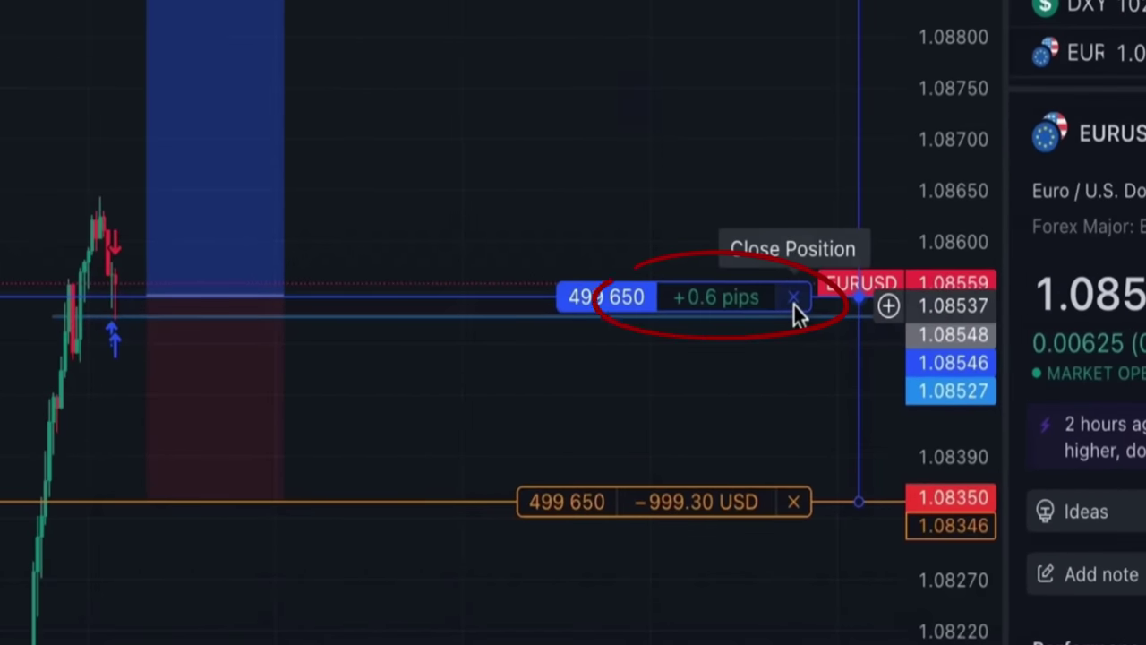
pyautogui.click(794, 303)
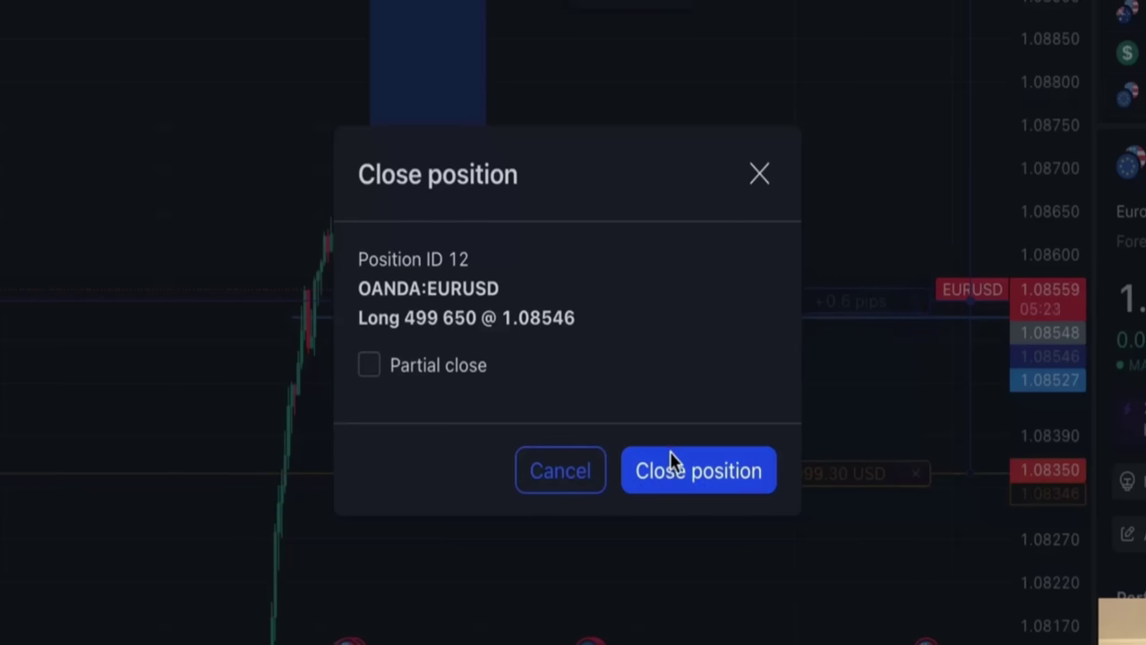
pyautogui.click(670, 457)
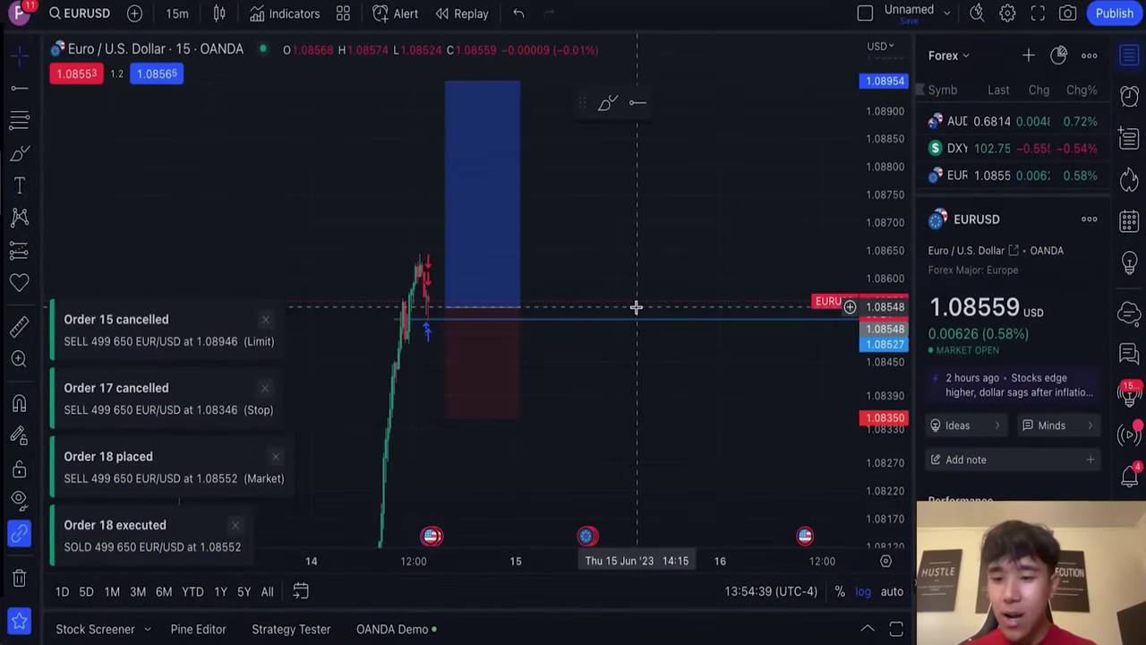